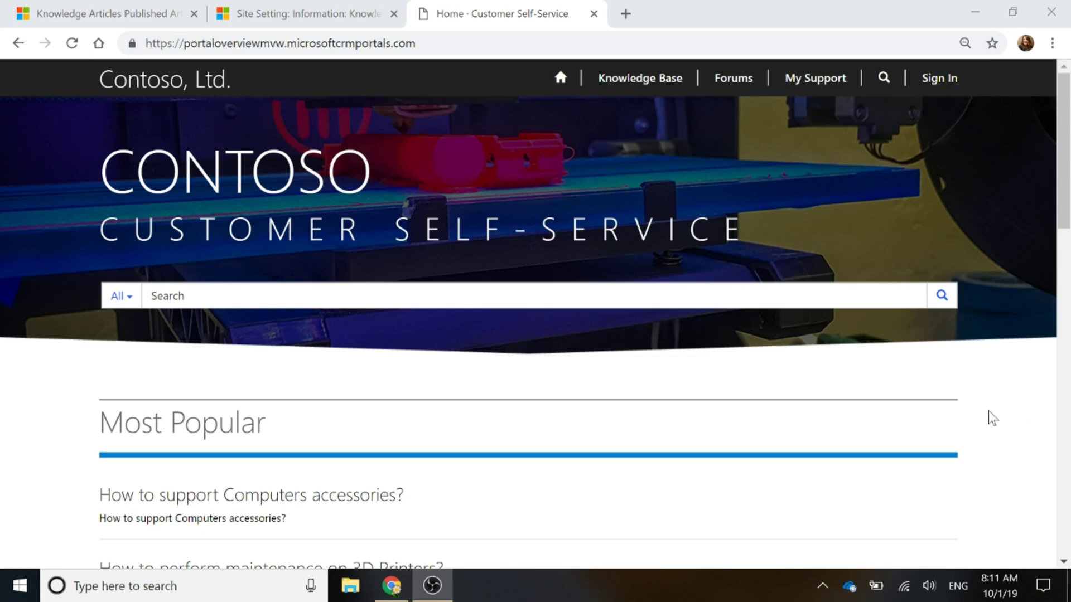
Confirm the Computers accessories article is readable, return home, and bring up the ContentAccessLevel/Enabled setting.
scroll(497, 352, "down", 3)
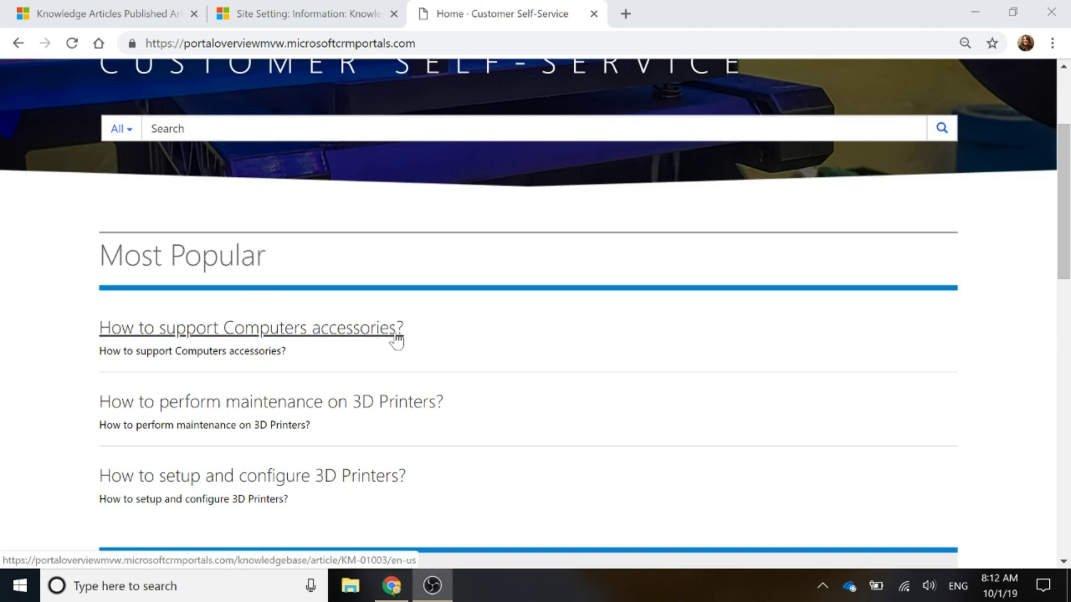
left_click(364, 341)
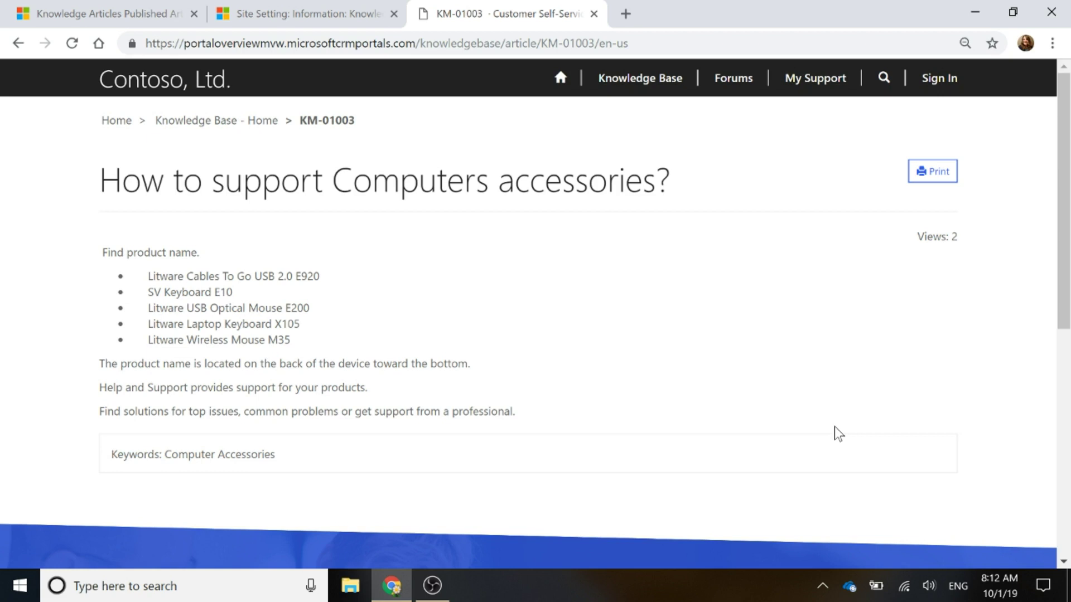
left_click(559, 81)
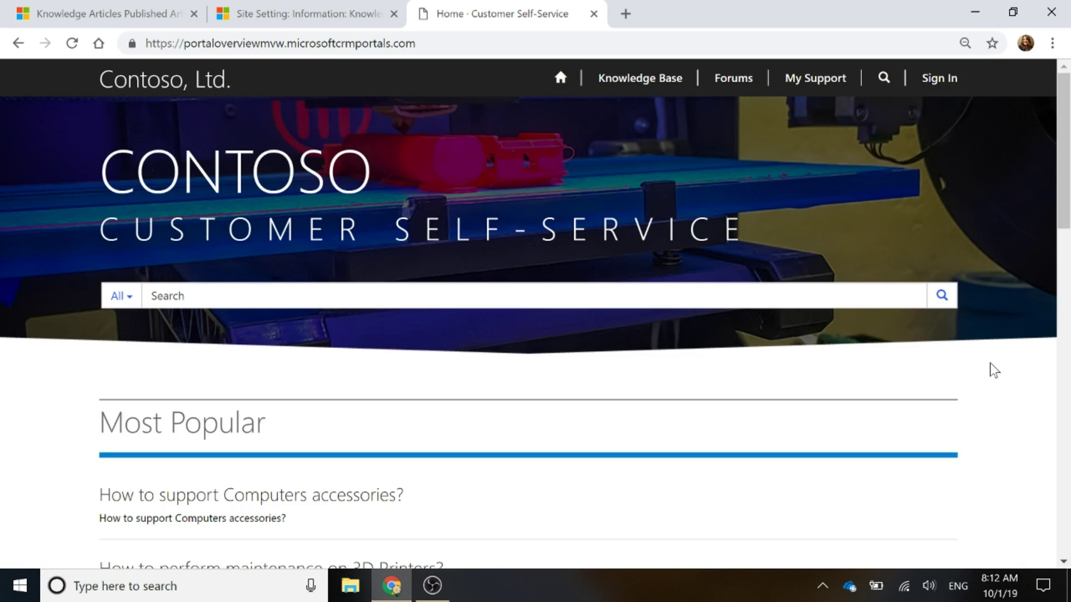
left_click(297, 25)
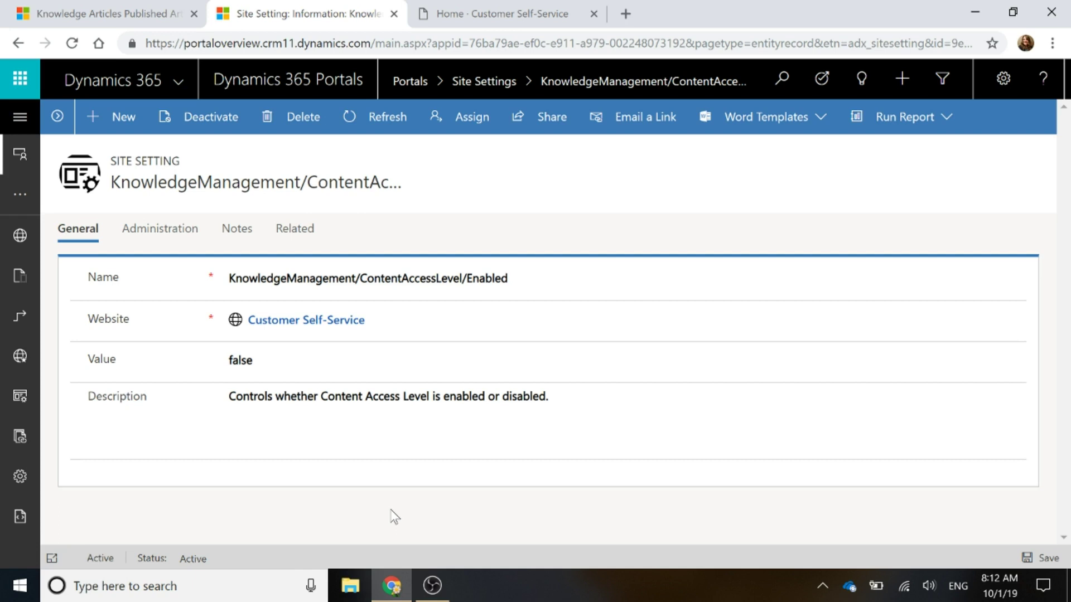
Change the KnowledgeManagement/ContentAccessLevel/Enabled value from false to true and save it.
left_click(252, 359)
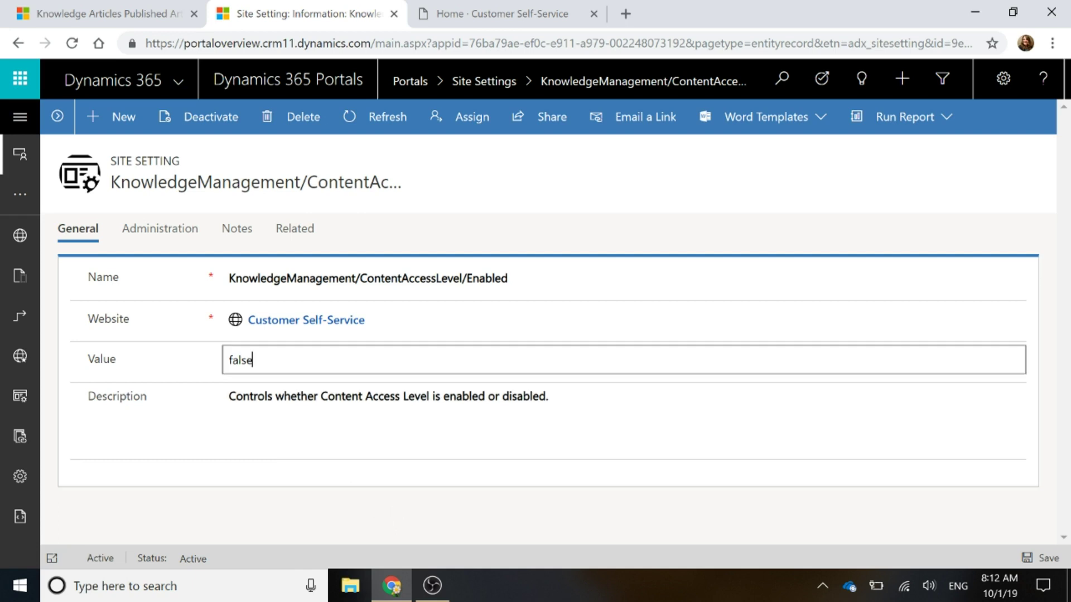
key("BackSpace")
key("BackSpace")
key("BackSpace")
key("BackSpace")
key("BackSpace")
type("true")
left_click(1027, 559)
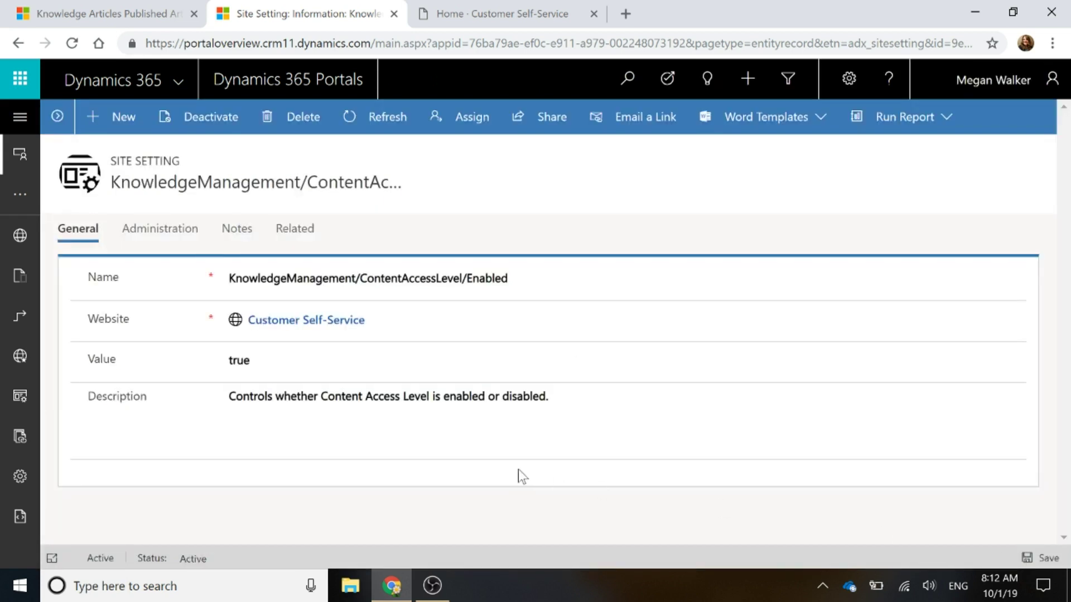
Reload the portal home page and check that Most Popular lists no articles.
left_click(491, 9)
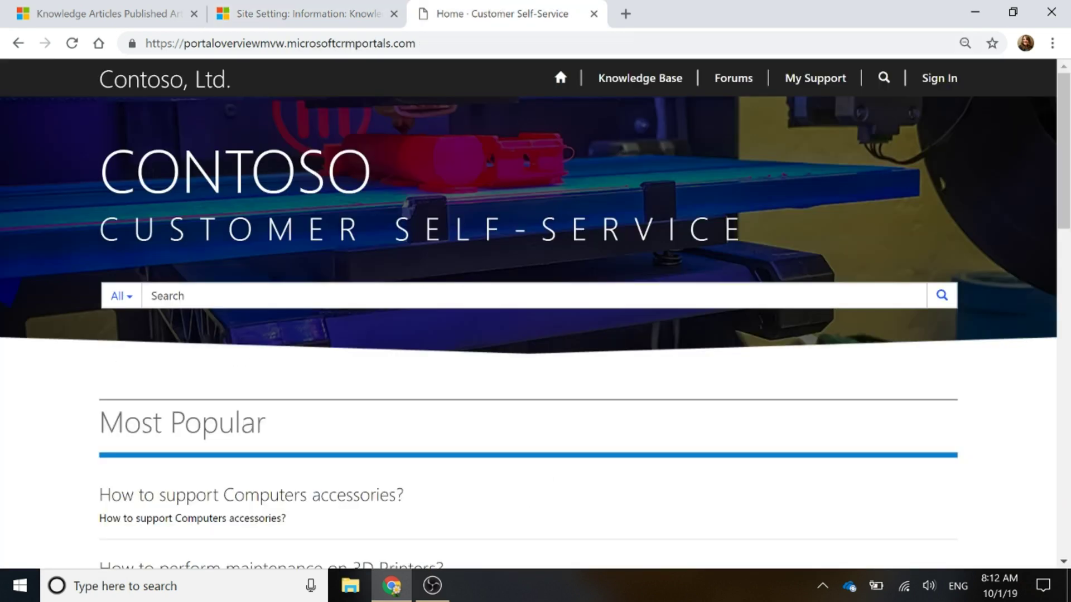
left_click(71, 43)
scroll(882, 315, "down", 3)
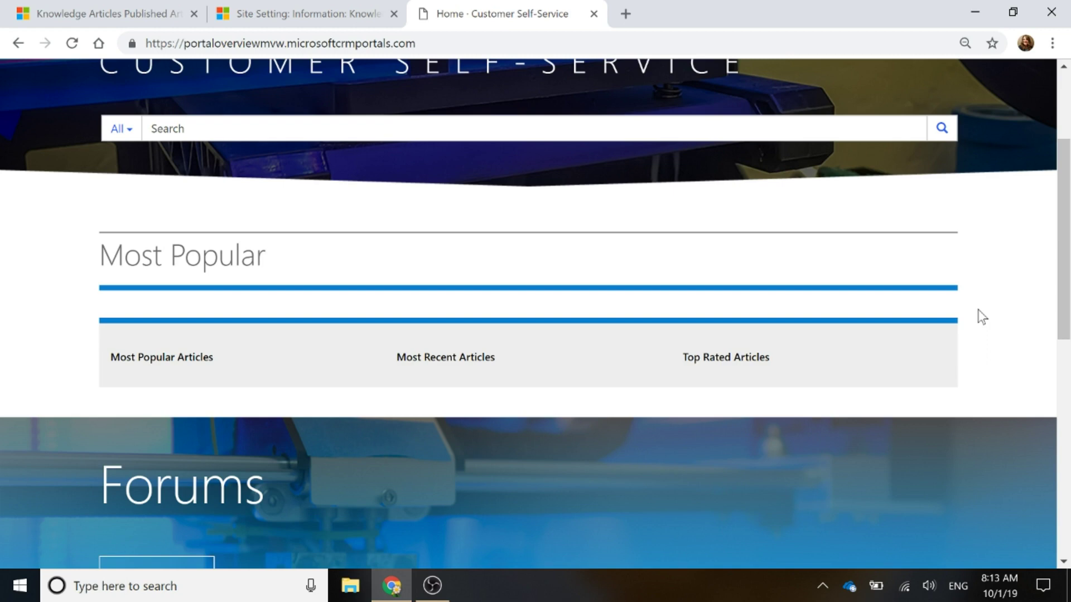
scroll(983, 317, "up", 3)
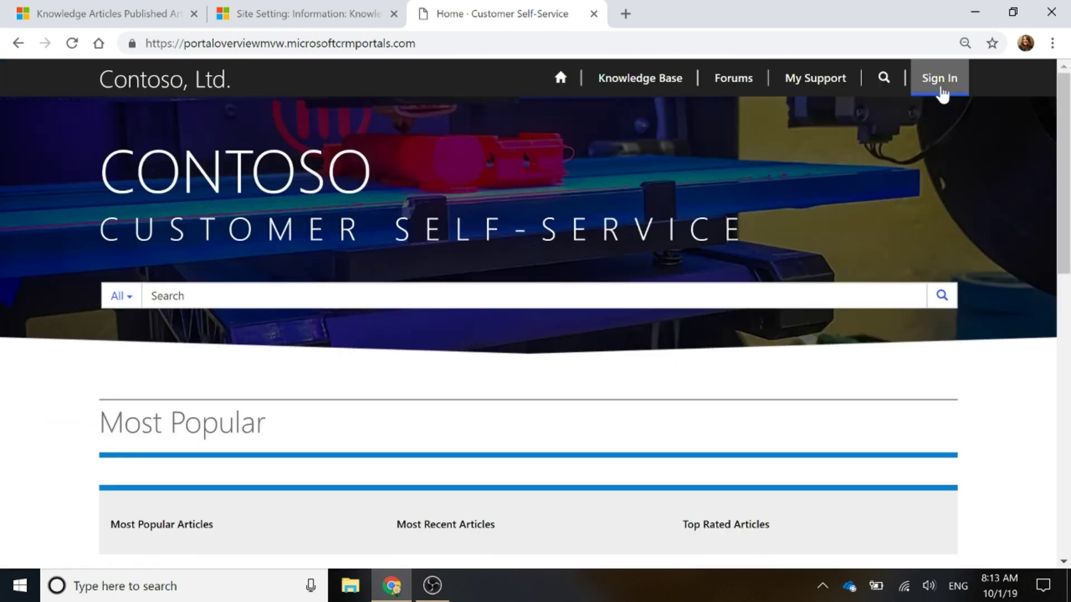
Sign in to the portal as the customer contact with the saved username and password.
left_click(942, 84)
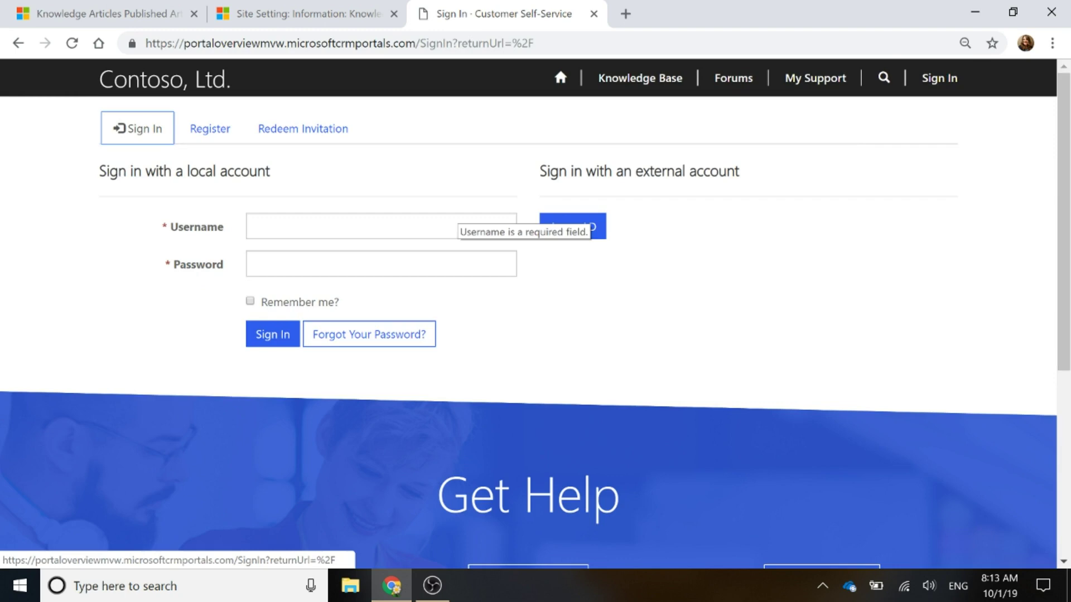
left_click(462, 229)
type("mj")
key("Down")
key("Return")
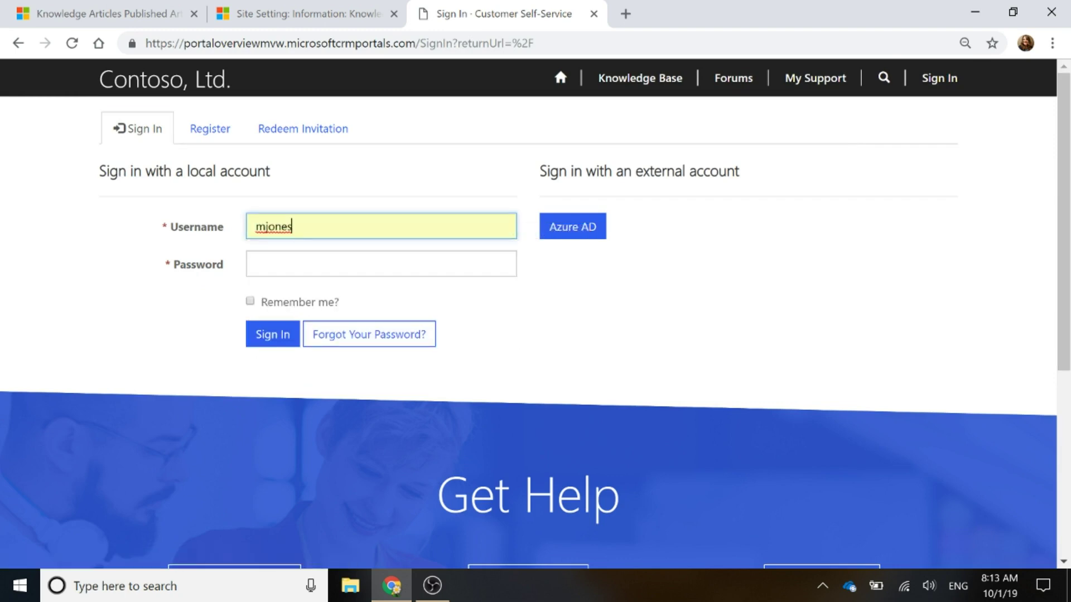
key("Tab")
type("********")
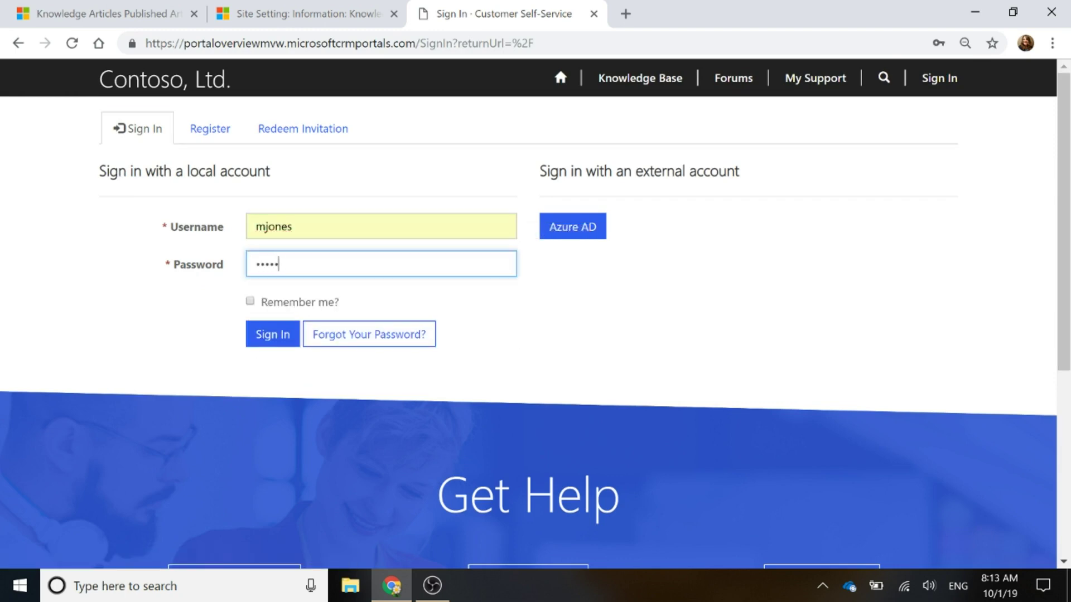
type("**")
key("ctrl+a")
key("BackSpace")
type("*******")
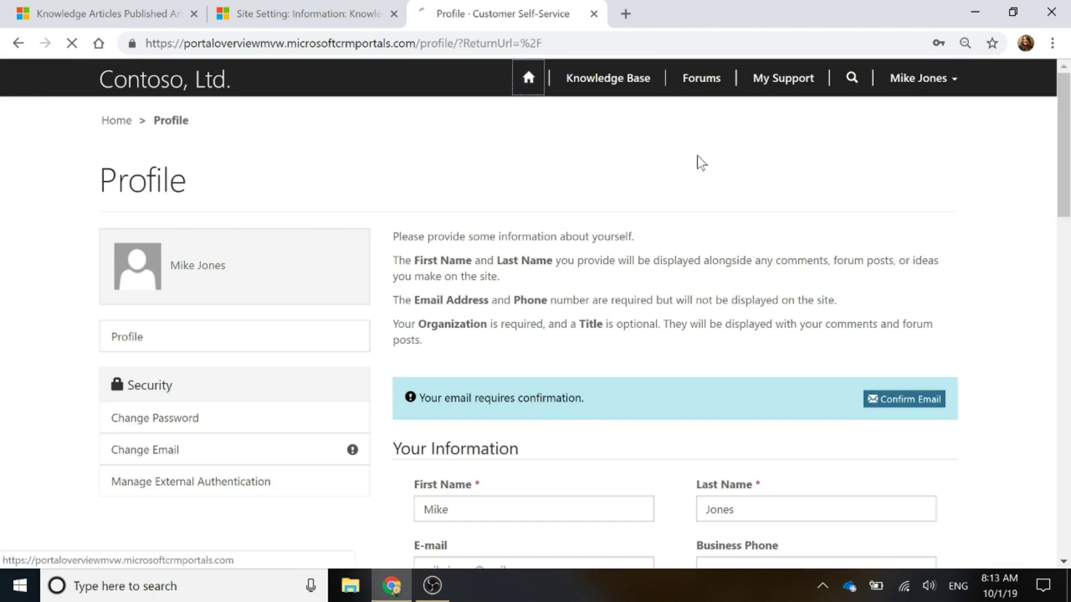
scroll(851, 219, "down", 4)
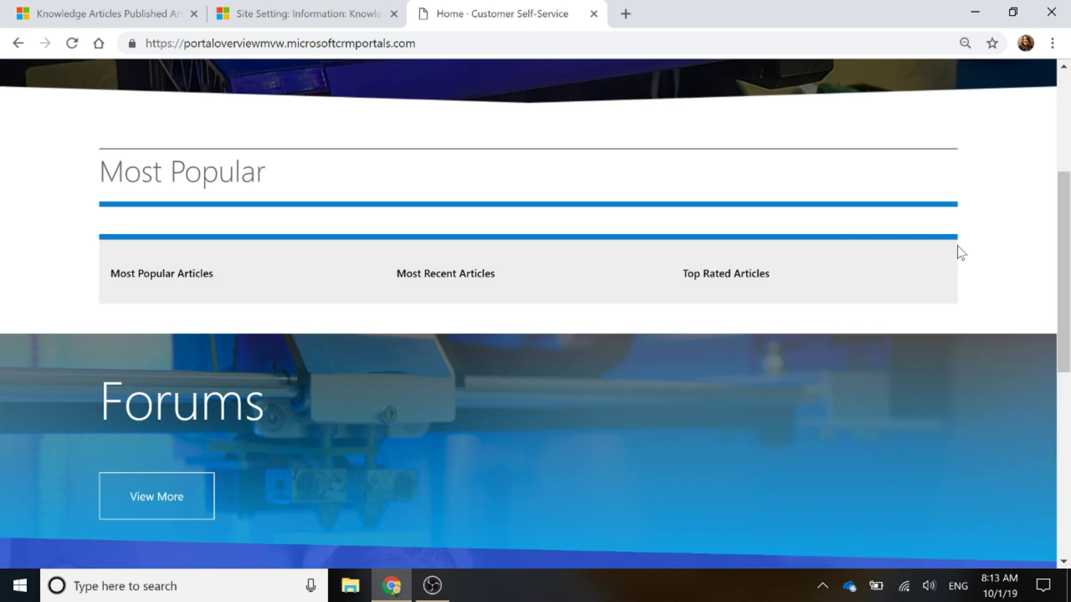
scroll(960, 252, "up", 4)
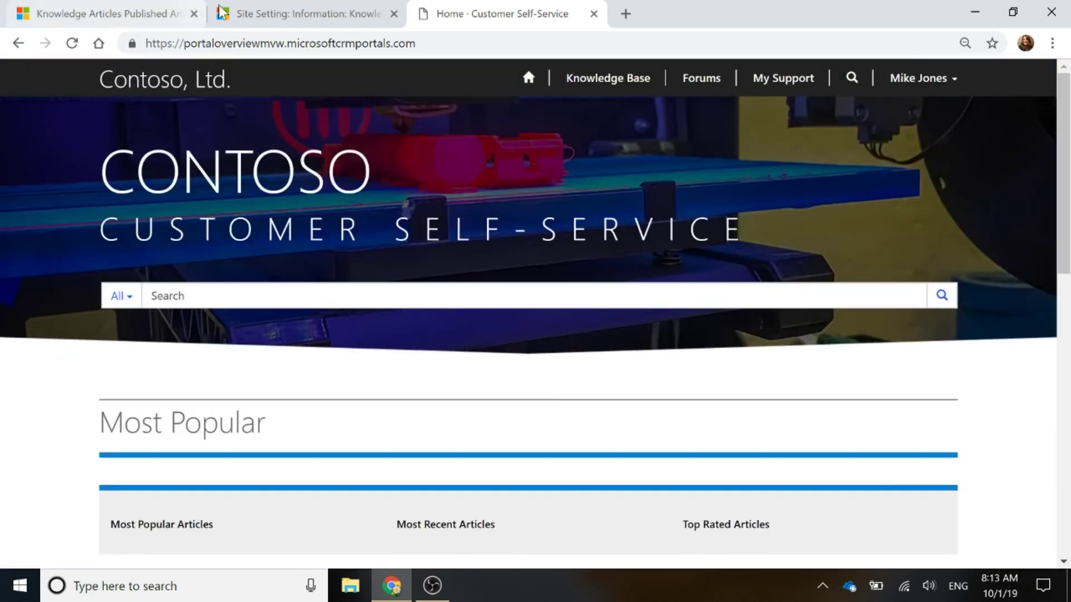
Open Security > Content Access Levels, listing Default, Premium Users and Registered Users.
left_click(301, 14)
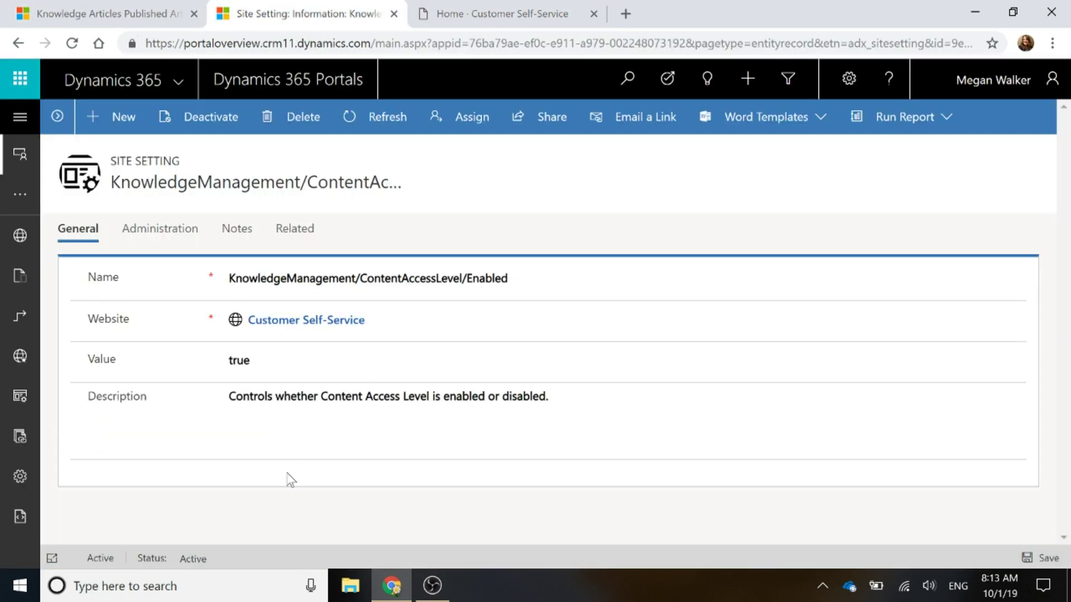
left_click(20, 116)
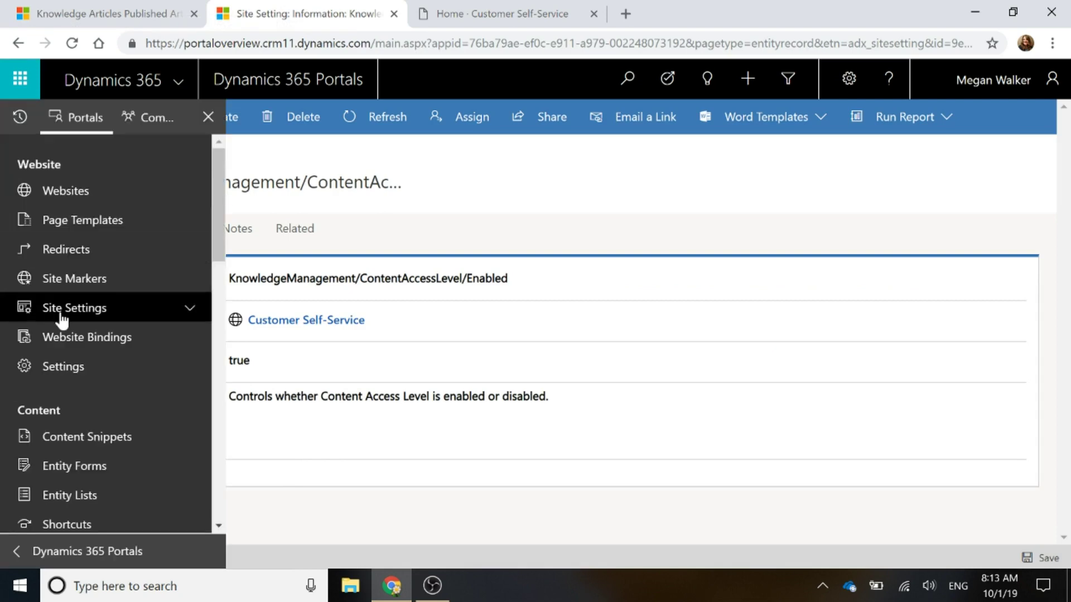
scroll(173, 285, "down", 5)
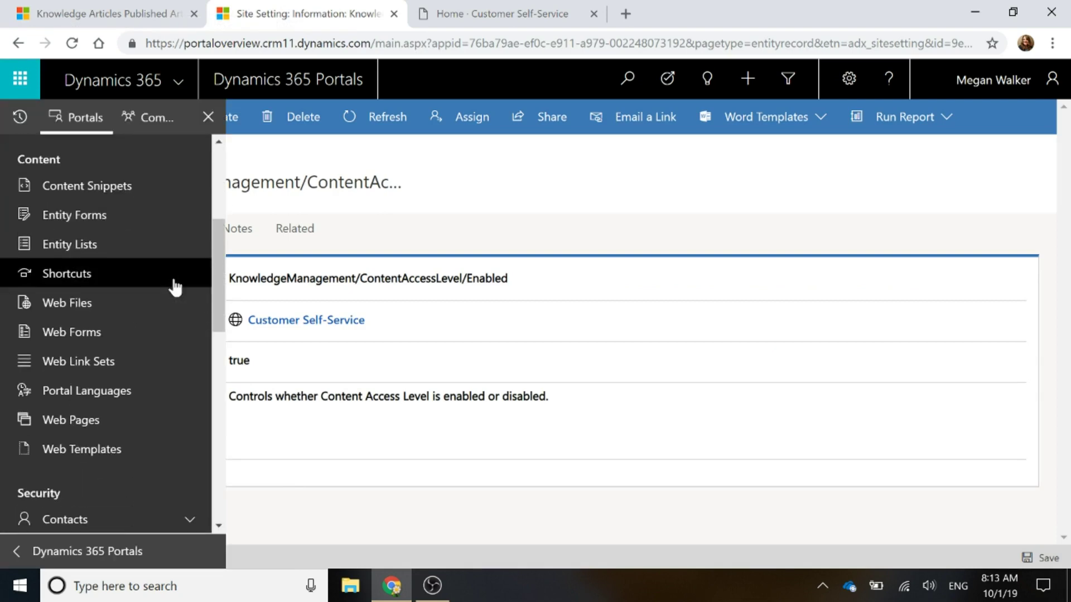
scroll(173, 285, "down", 5)
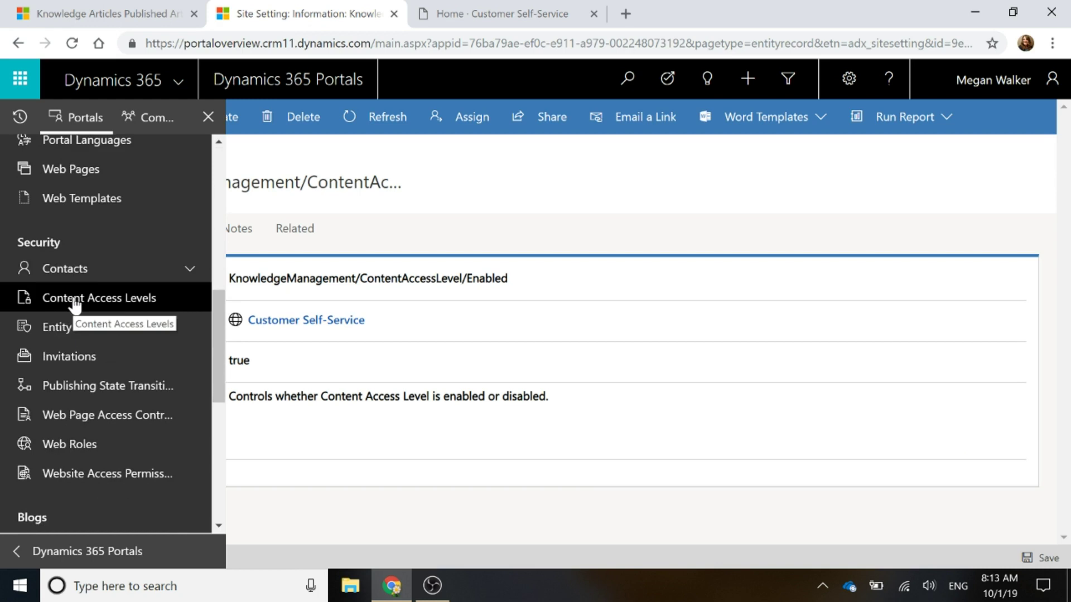
left_click(75, 301)
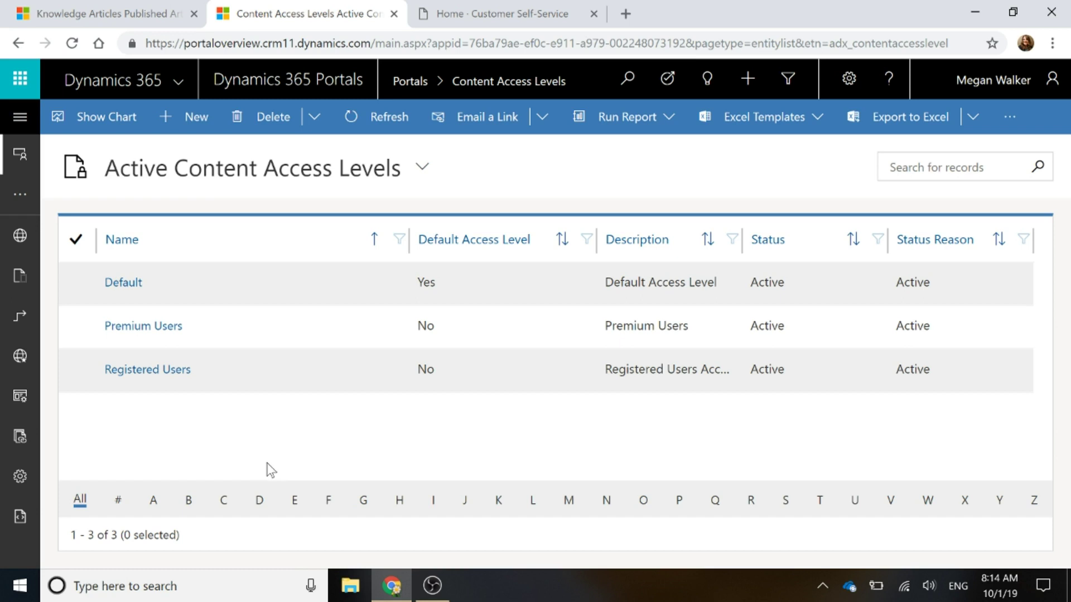
Open the Computers accessories article's Summary and its empty Content Access Levels command options.
left_click(83, 12)
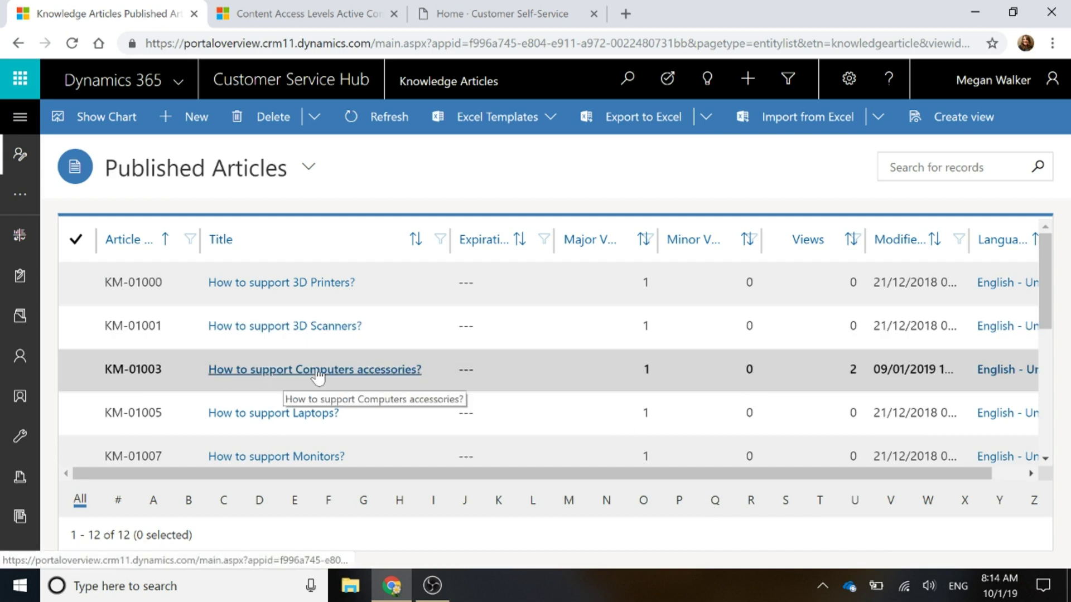
left_click(318, 371)
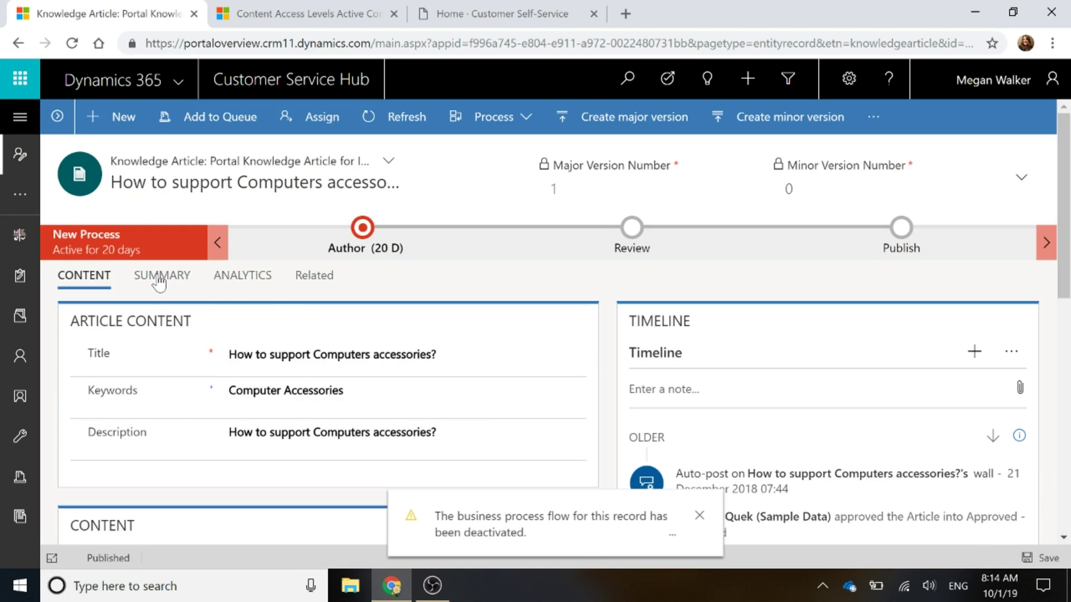
left_click(160, 278)
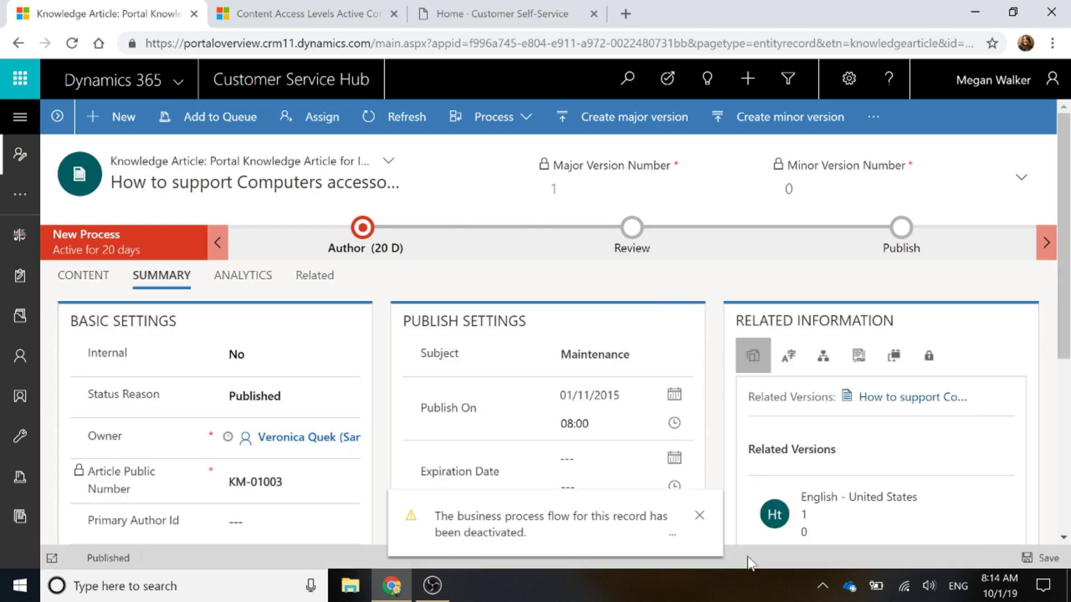
left_click(699, 515)
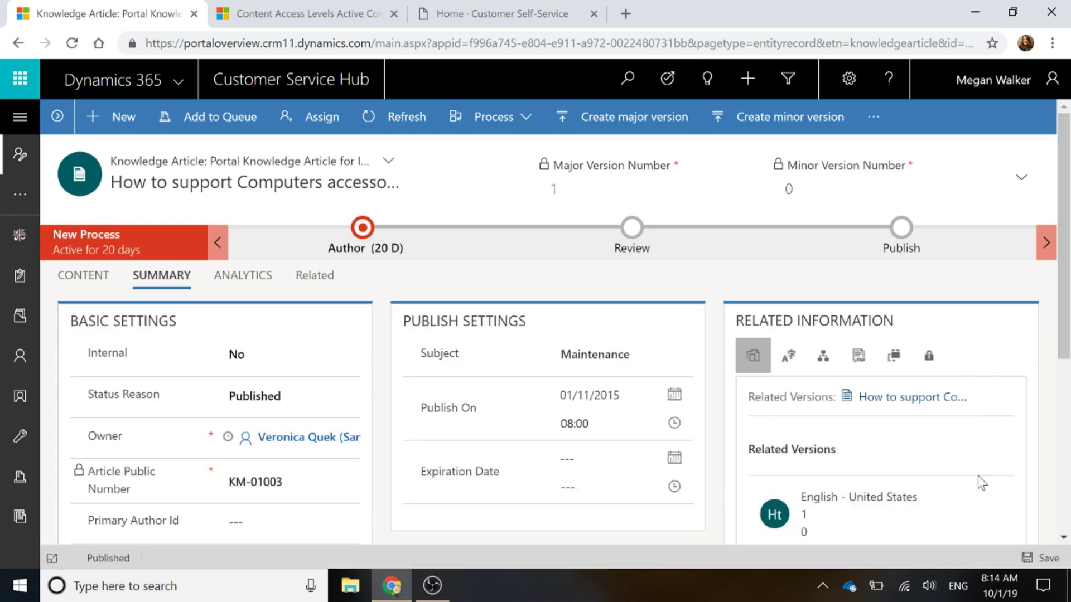
left_click(929, 360)
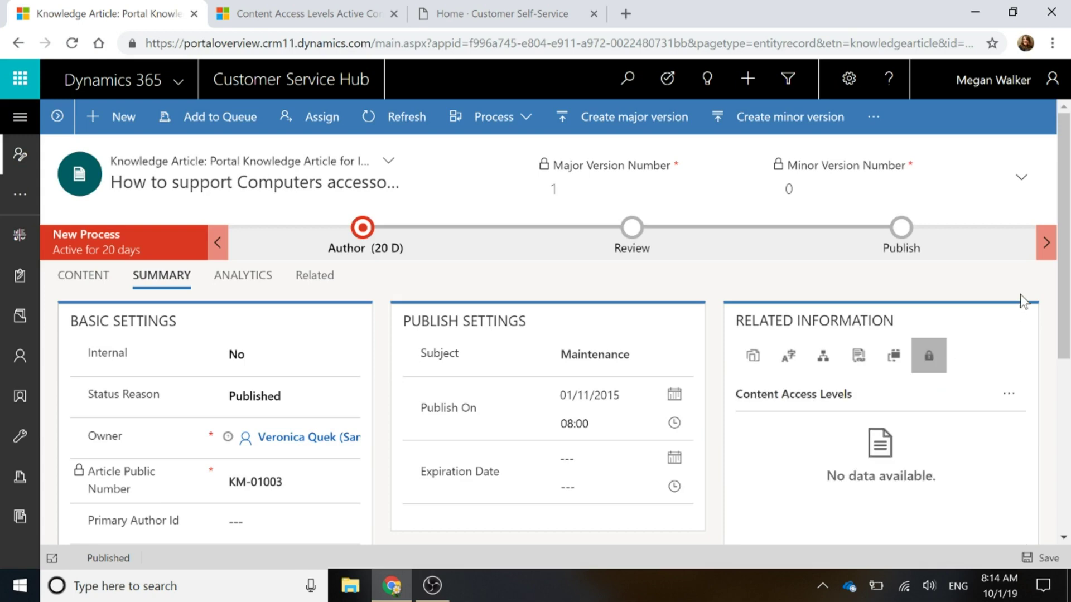
scroll(1004, 302, "down", 1)
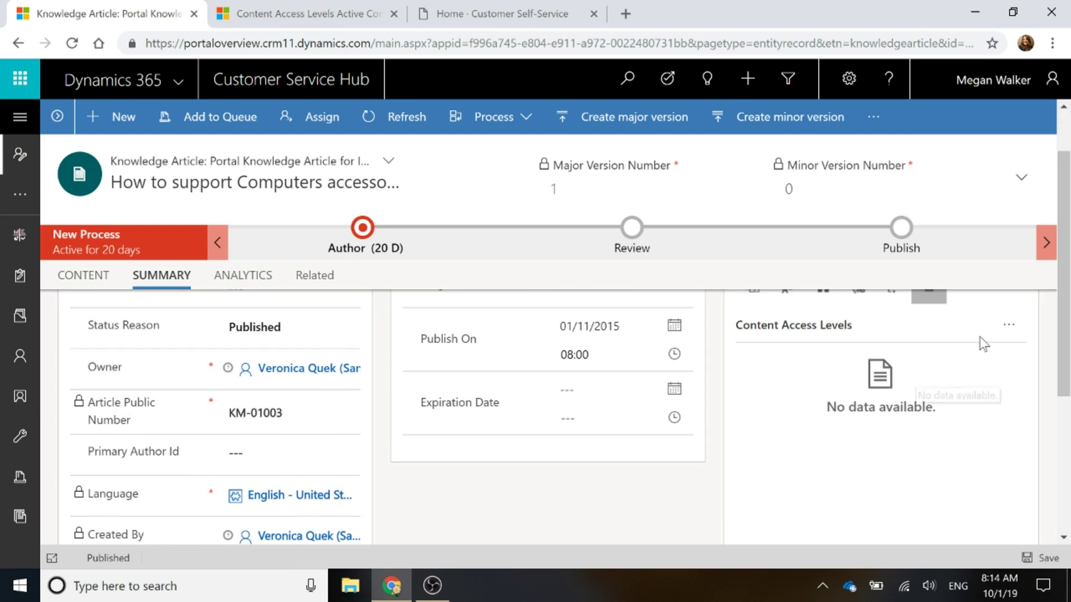
left_click(1009, 329)
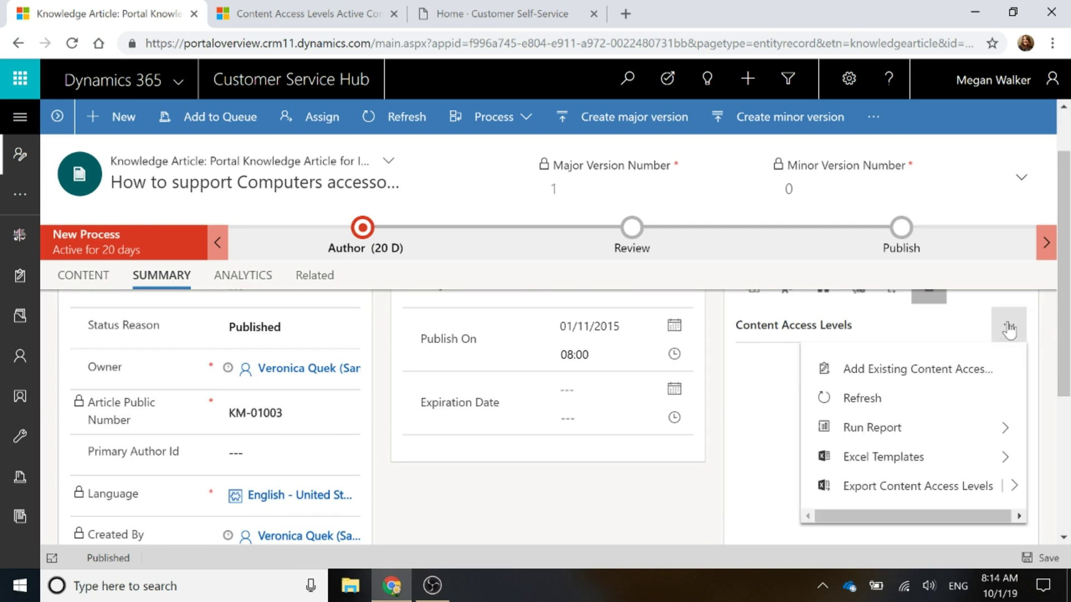
Add the existing Premium Users content access level to the Computers accessories article.
left_click(860, 375)
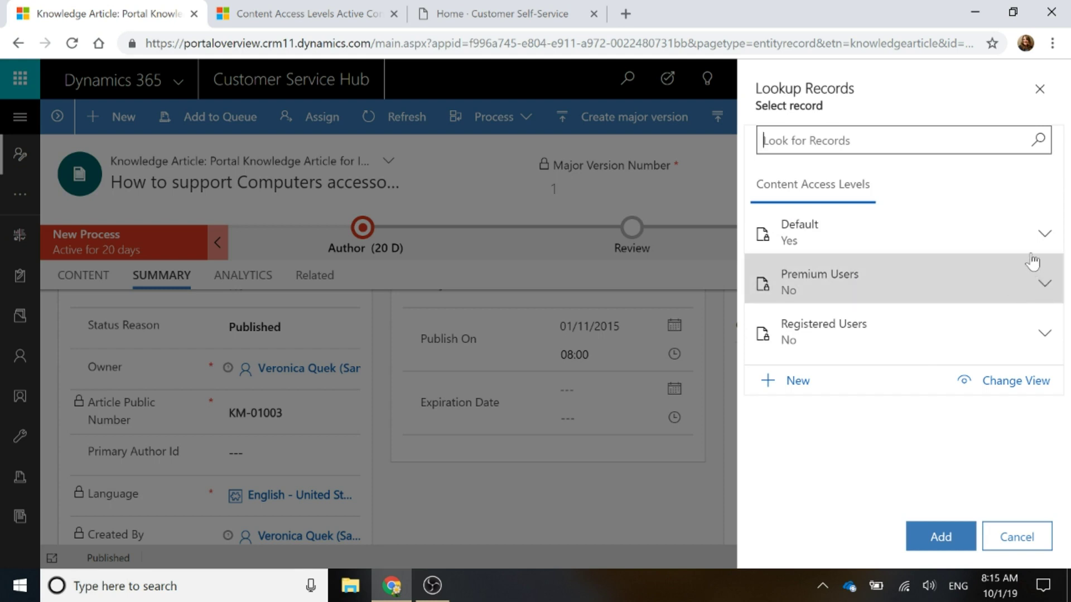
left_click(1047, 279)
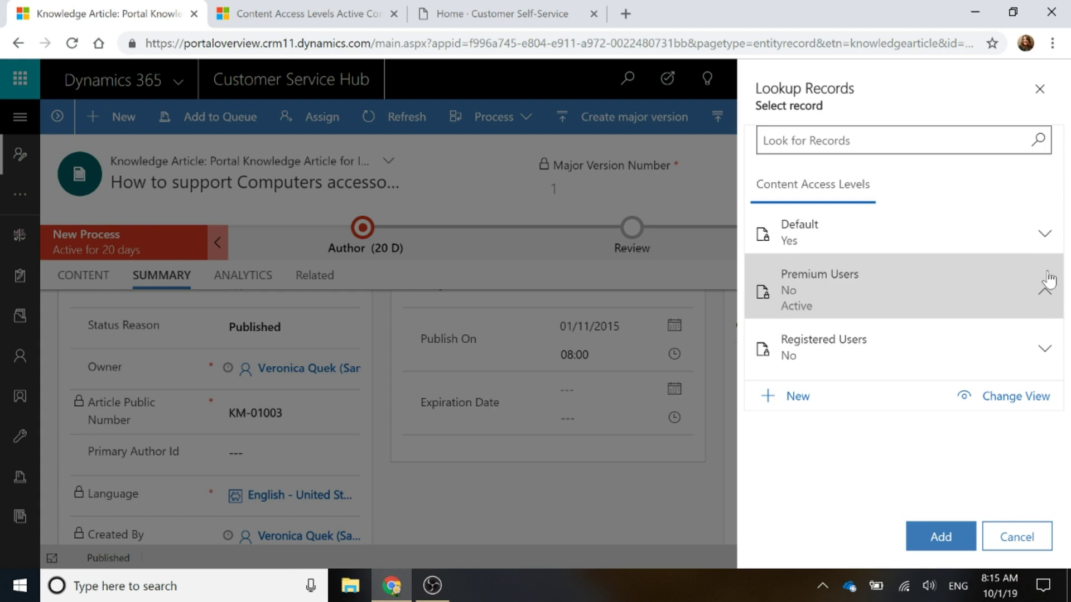
left_click(927, 291)
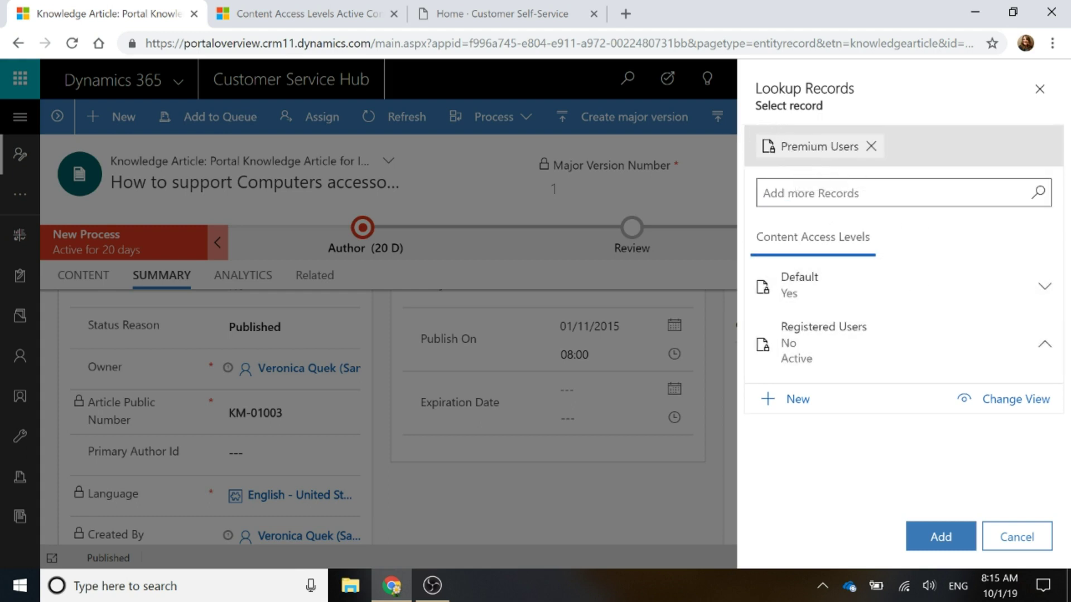
left_click(925, 534)
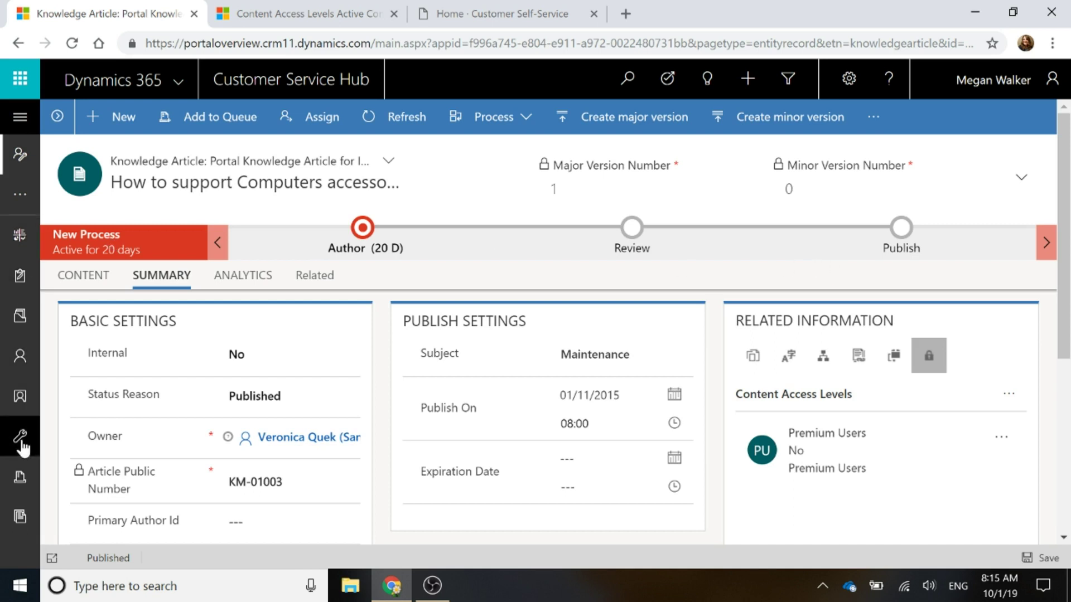
Filter active contacts by M, open the demo contact, and show its Content Access Levels.
left_click(24, 357)
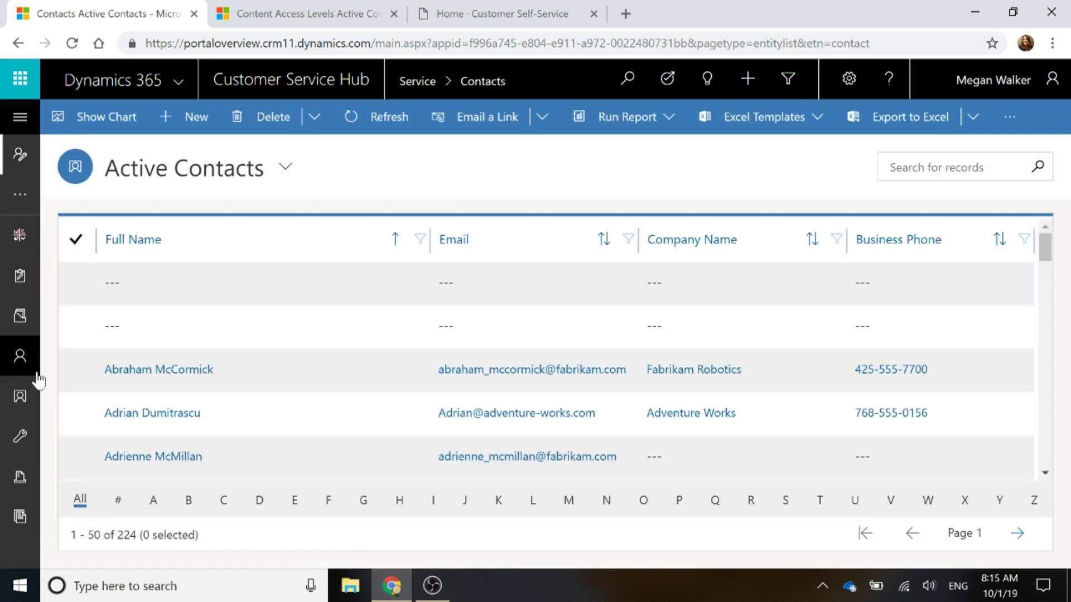
left_click(568, 500)
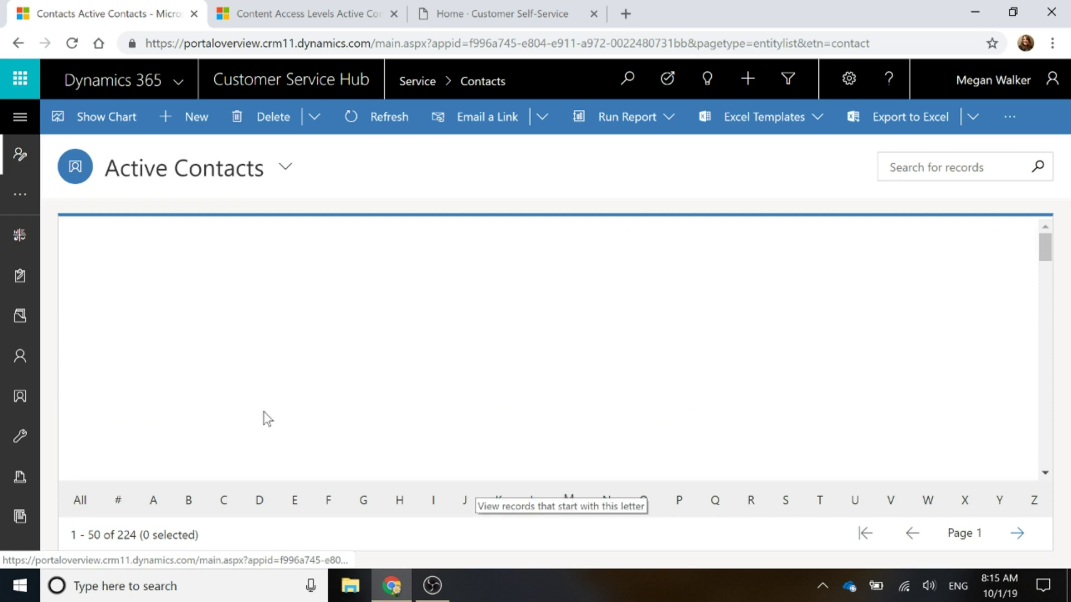
scroll(256, 379, "down", 5)
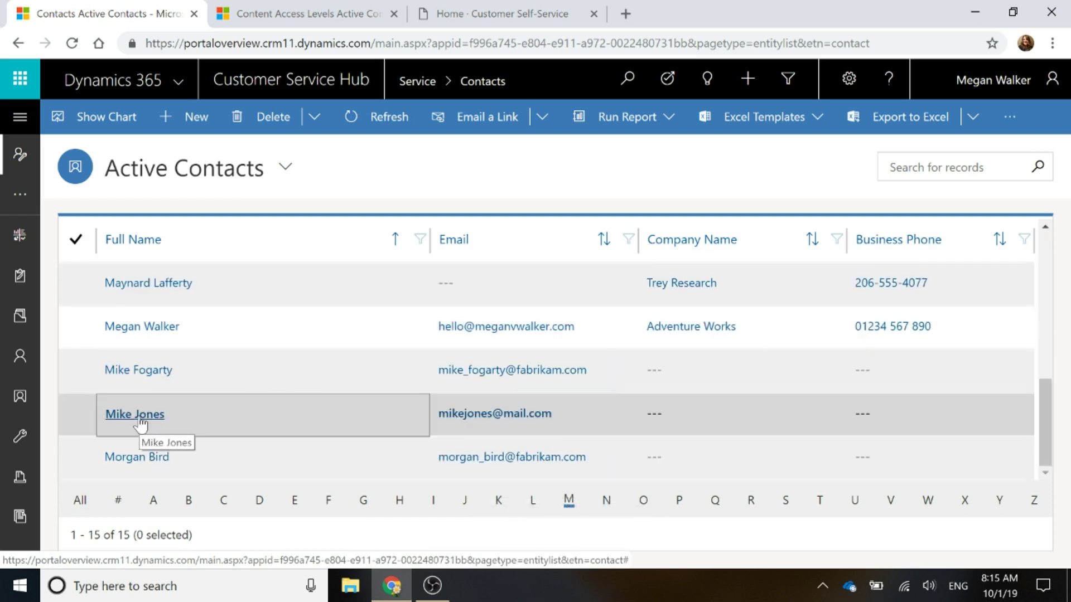
left_click(137, 415)
left_click(217, 238)
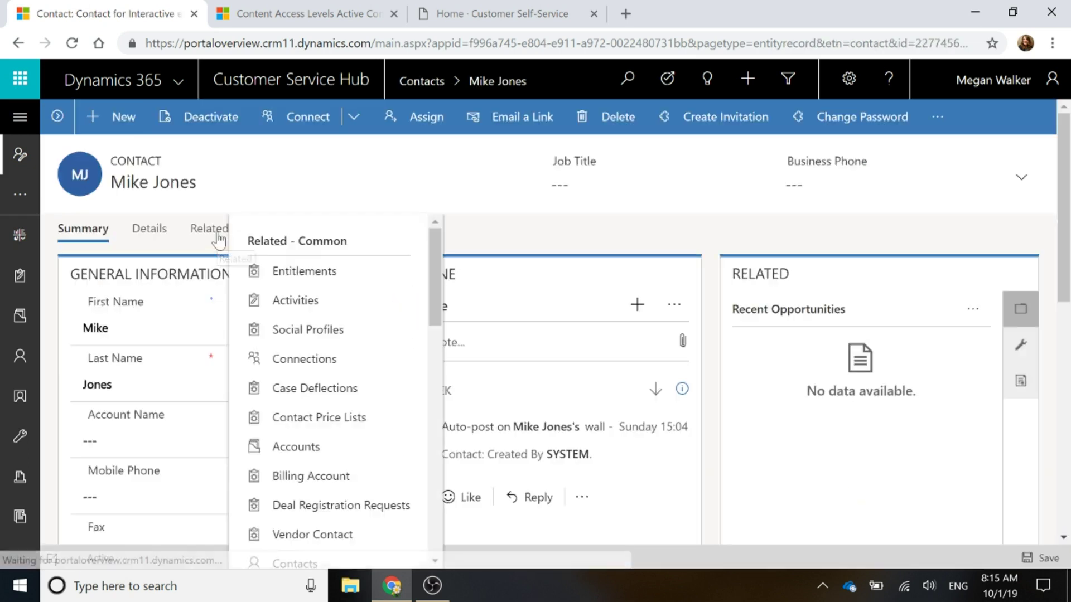
scroll(352, 306, "down", 6)
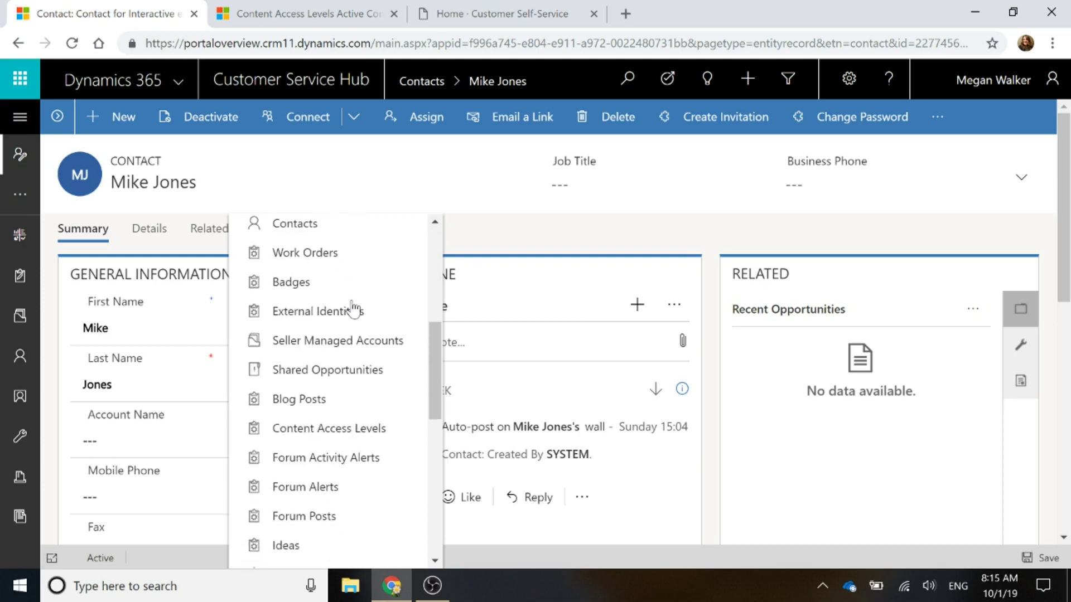
scroll(352, 308, "down", 3)
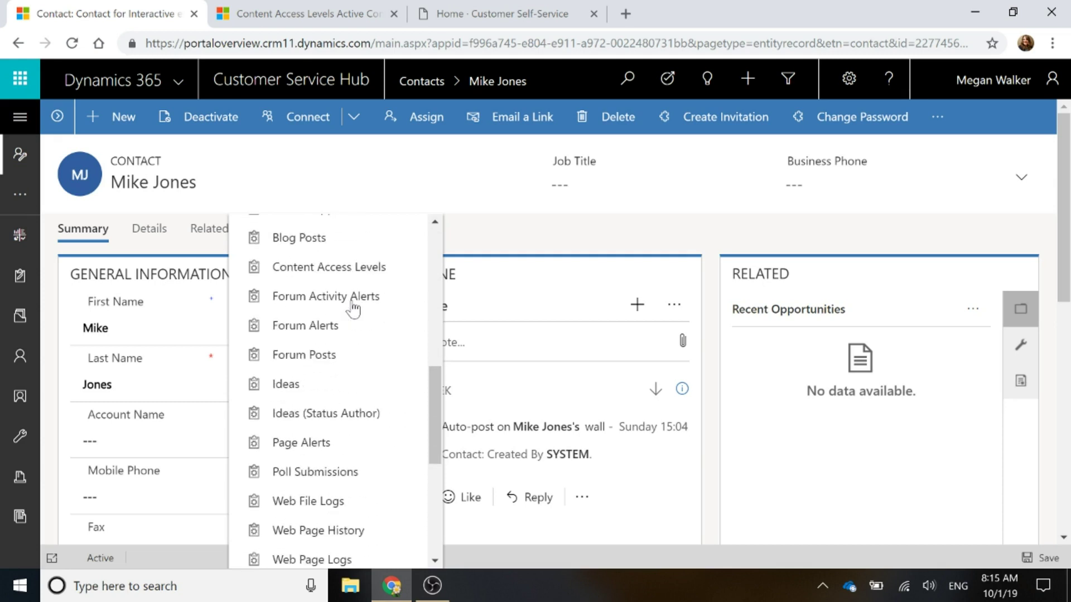
left_click(310, 270)
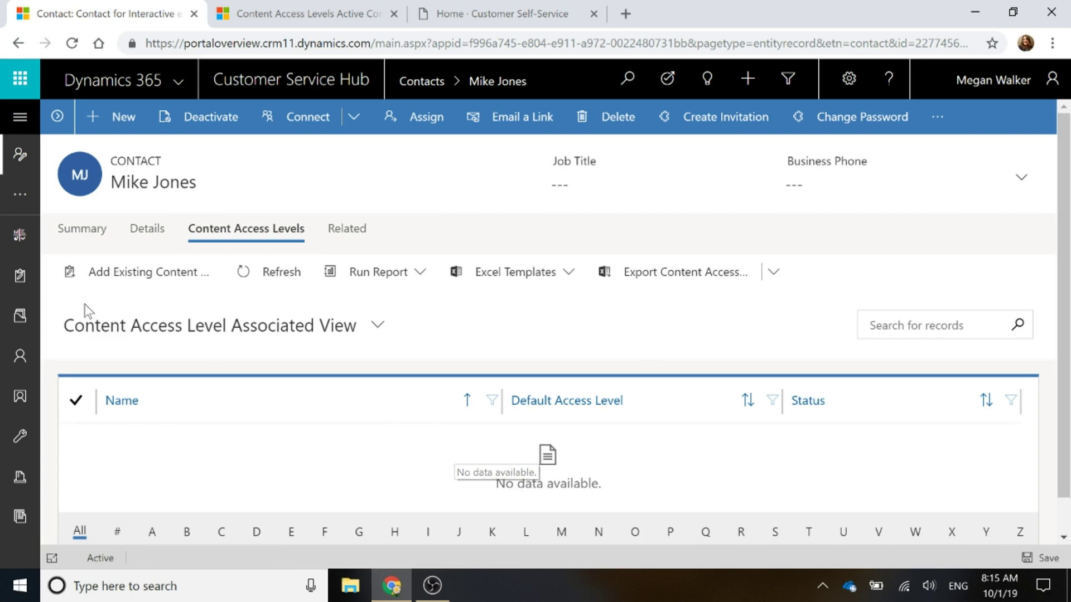
Add the existing Premium Users access level to the contact.
left_click(135, 278)
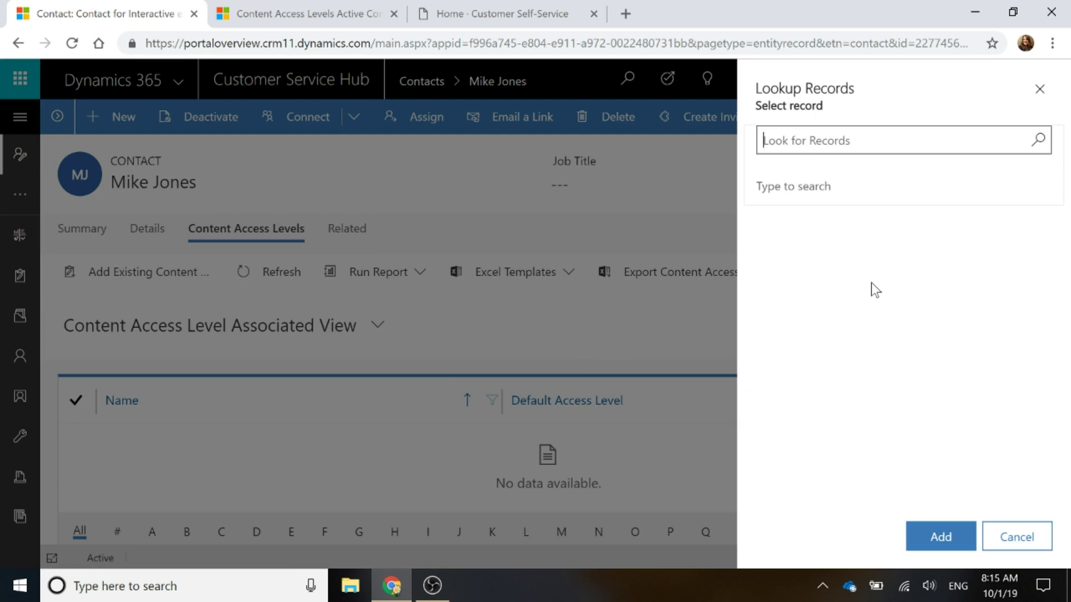
left_click(905, 290)
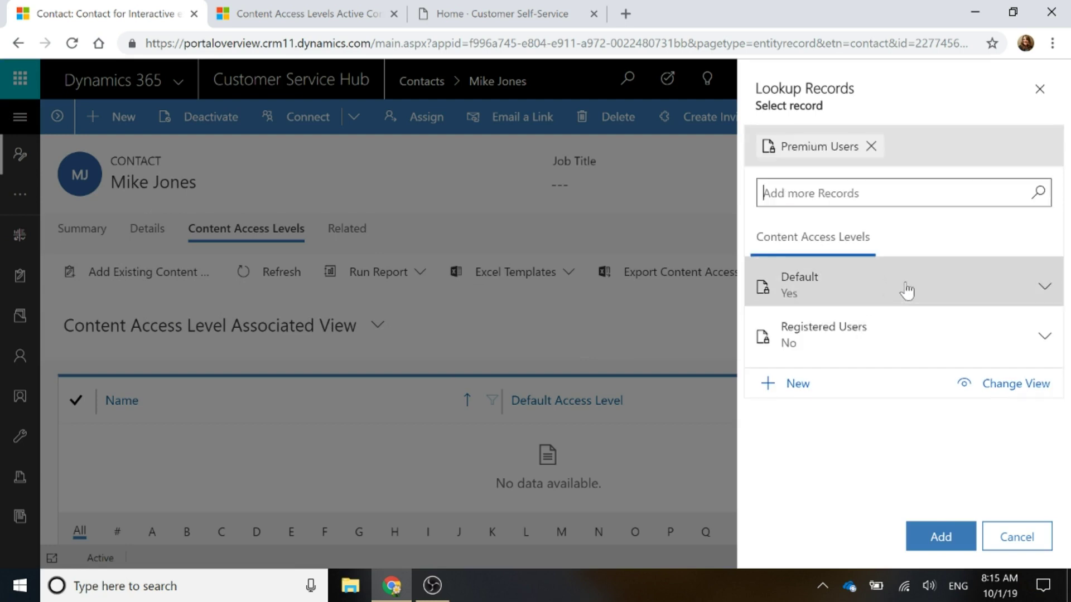
left_click(936, 538)
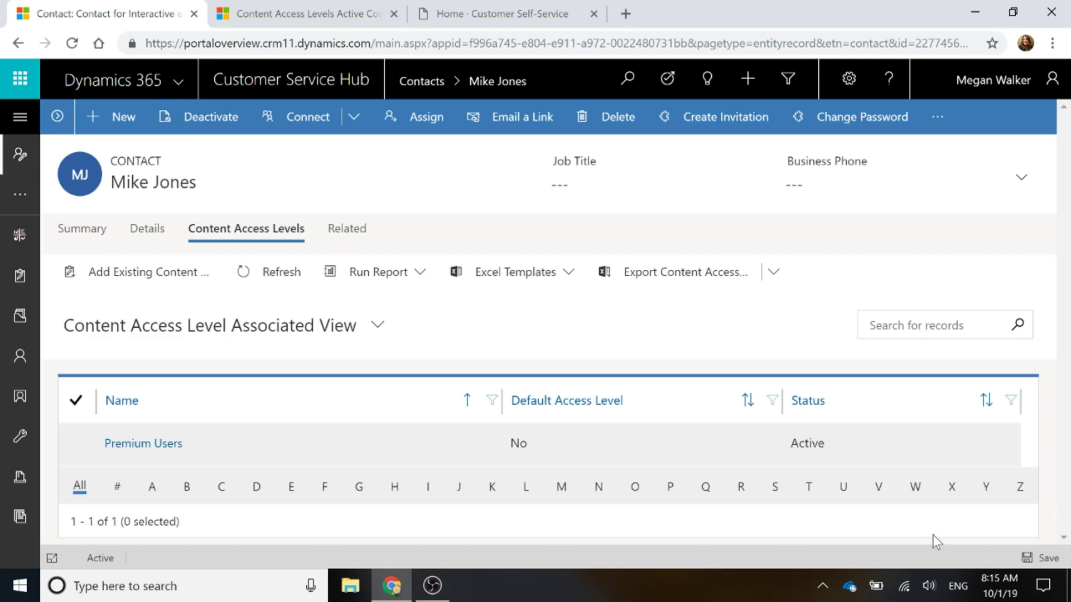
Reload the portal and open the How to support Computers accessories? article from Most Popular.
left_click(504, 12)
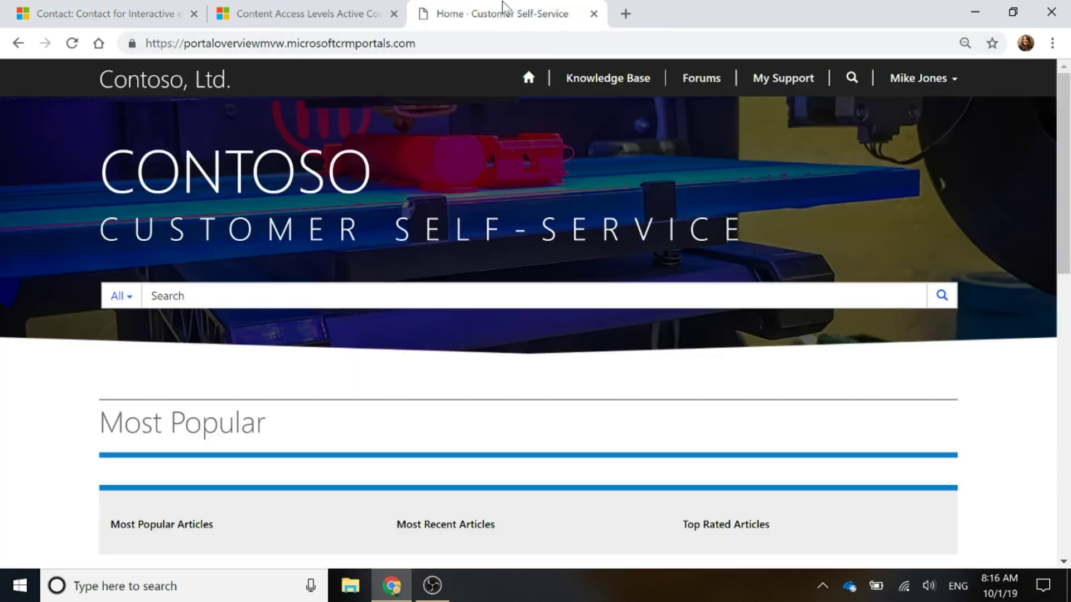
left_click(71, 43)
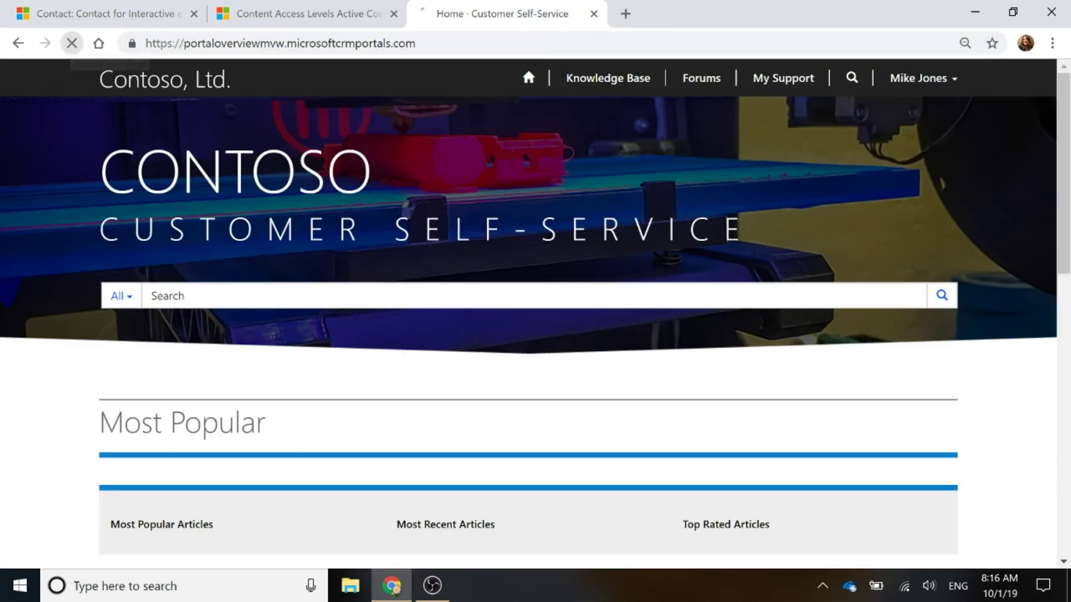
scroll(554, 376, "down", 4)
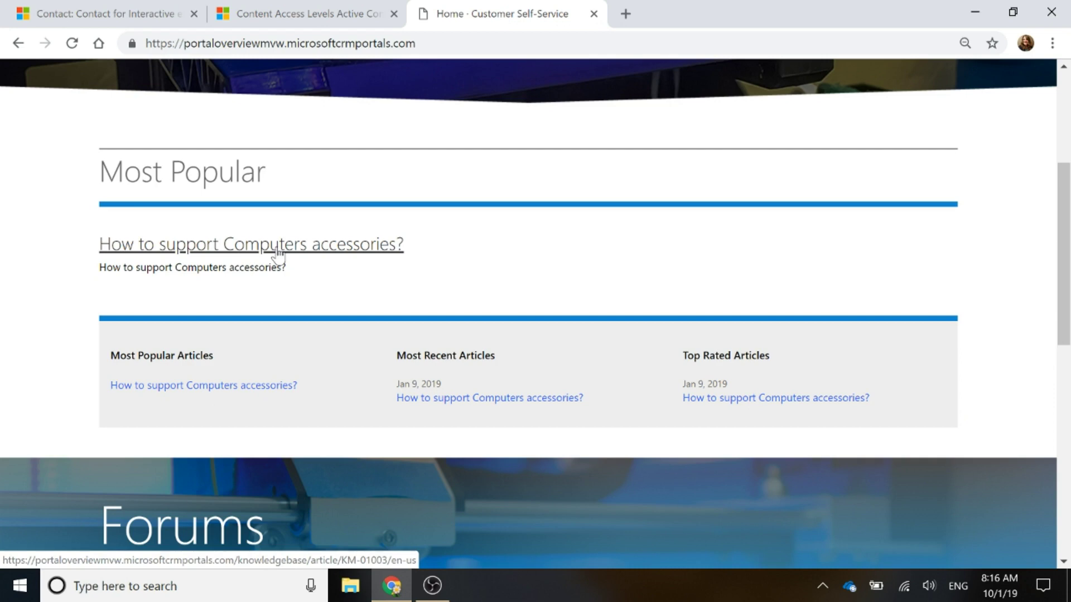
left_click(371, 246)
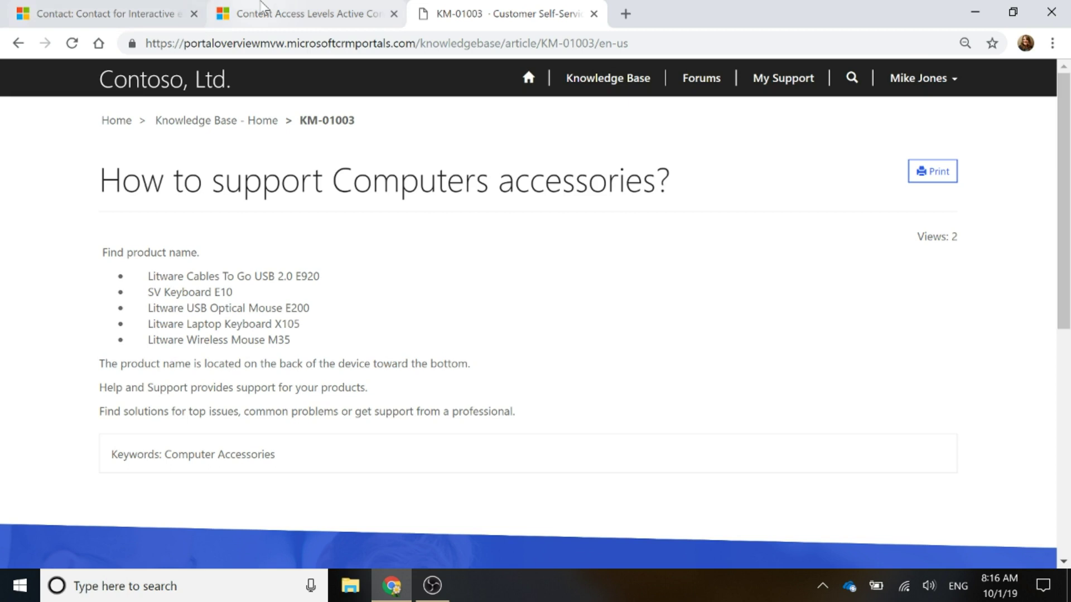
Go to Security > Web Roles and locate Authenticated Users for Customer Self-Service.
left_click(239, 13)
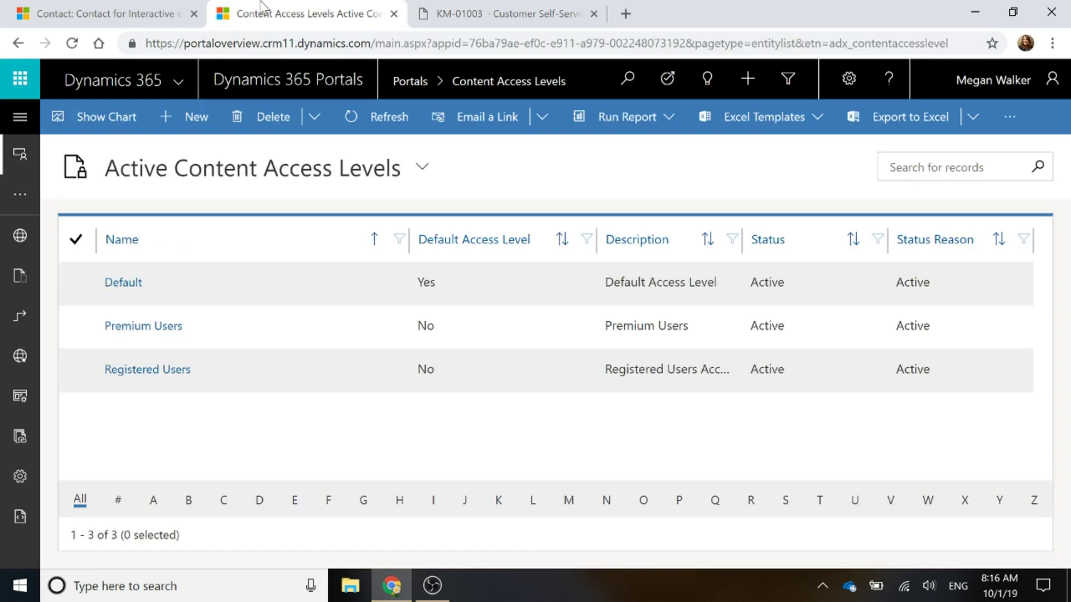
left_click(20, 117)
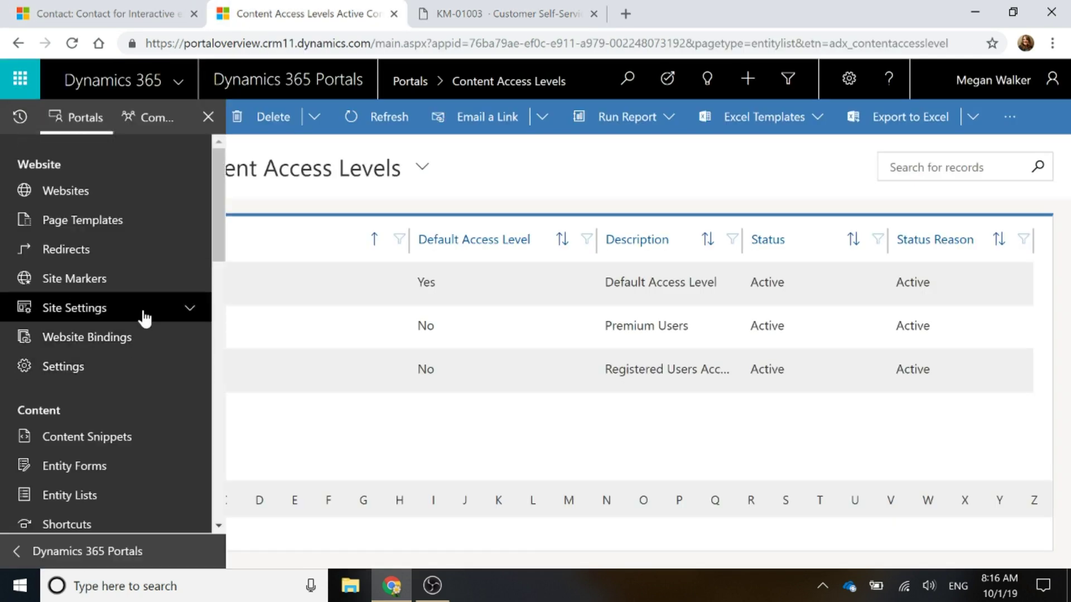
scroll(143, 277, "down", 1)
scroll(145, 277, "down", 5)
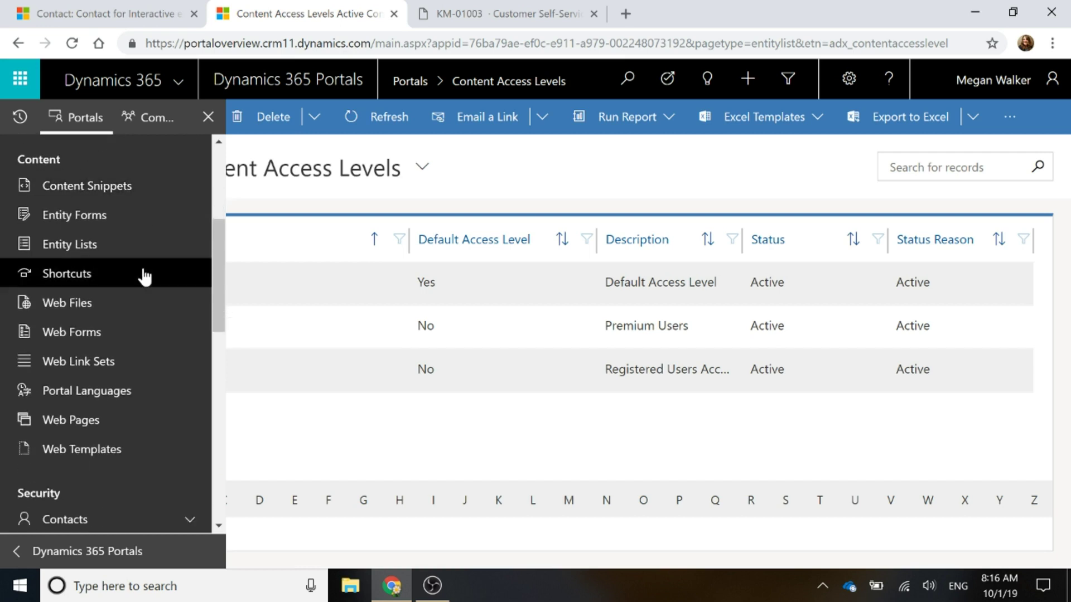
scroll(144, 277, "down", 4)
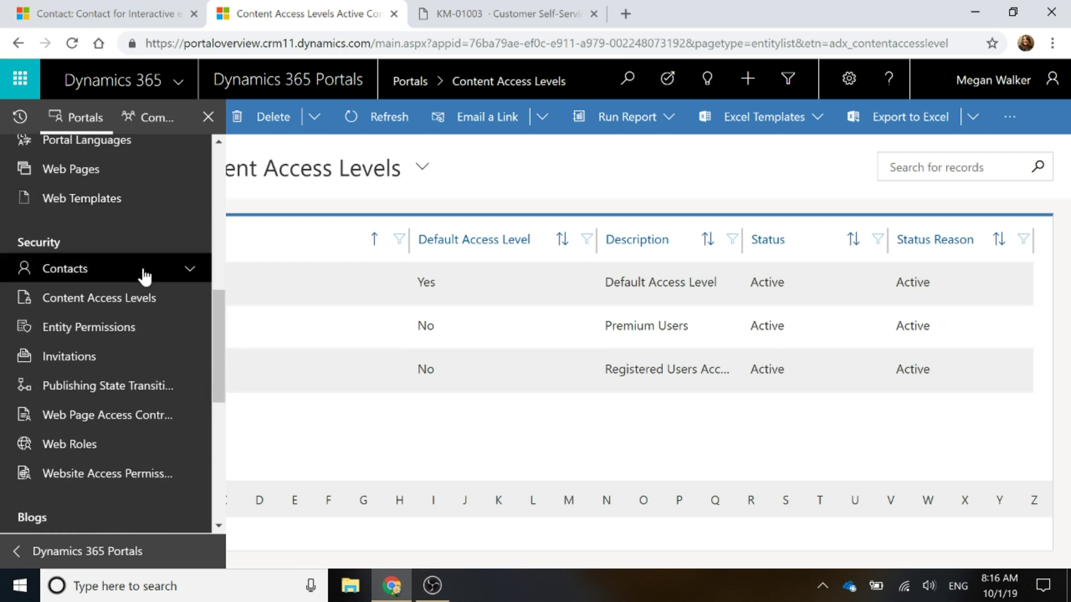
left_click(83, 360)
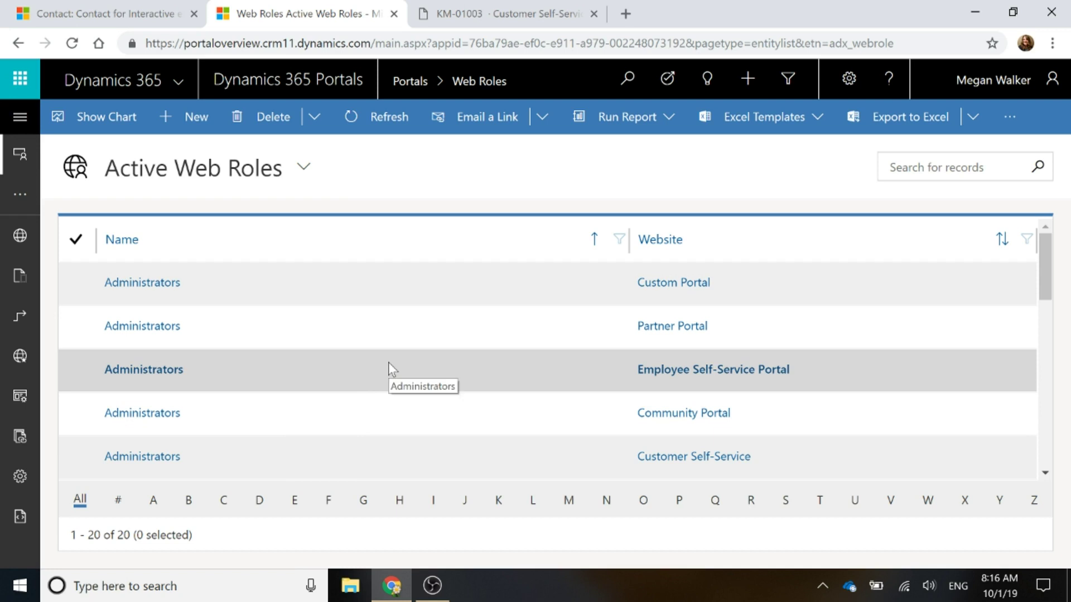
scroll(388, 363, "down", 5)
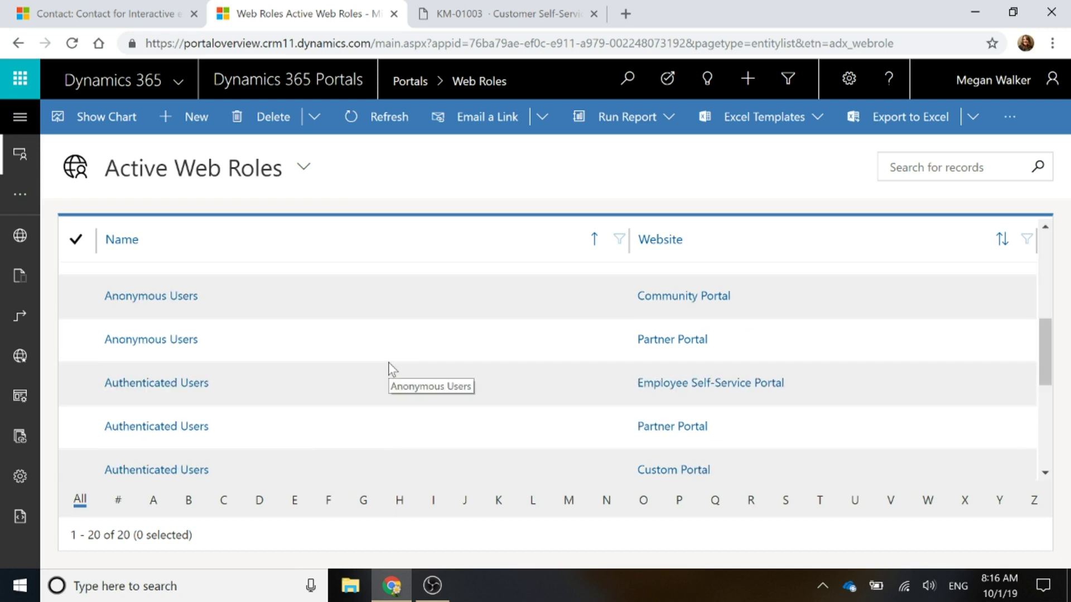
scroll(388, 363, "down", 5)
scroll(392, 370, "up", 3)
scroll(392, 369, "down", 3)
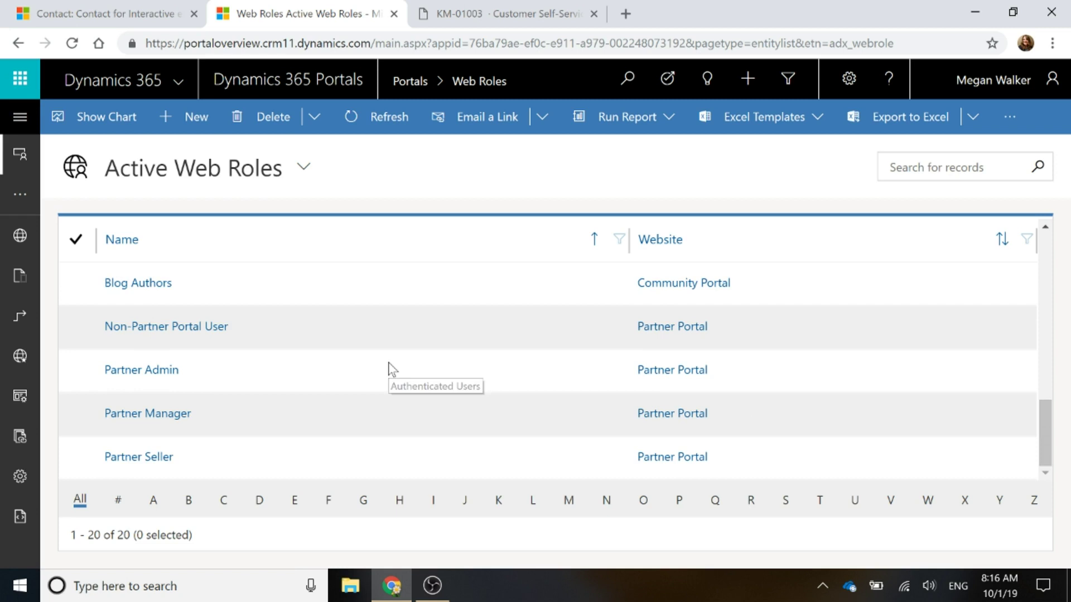
scroll(392, 369, "up", 6)
scroll(390, 368, "down", 3)
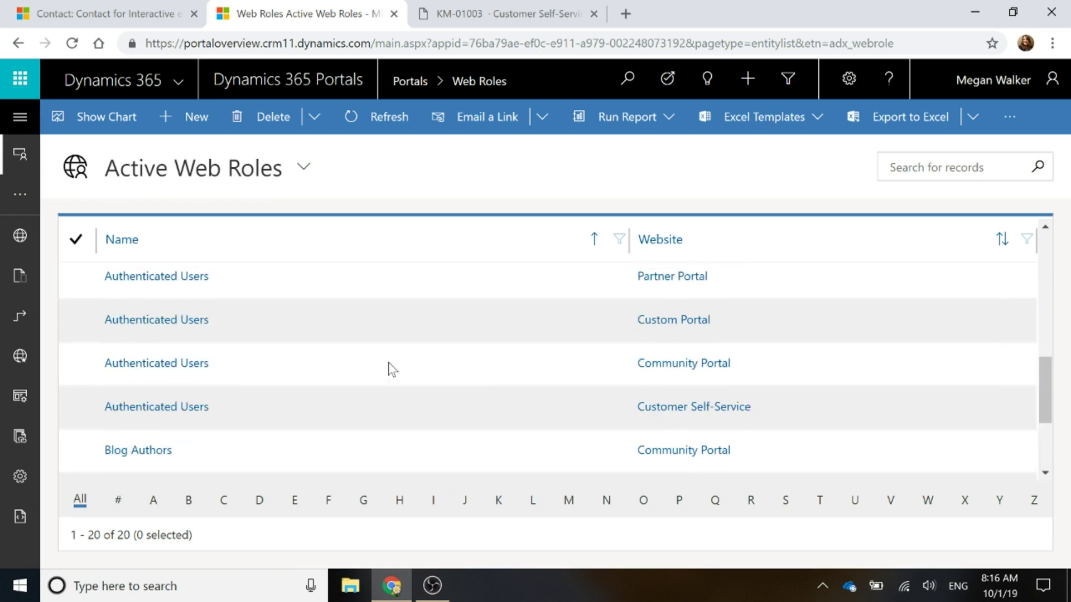
Open the Authenticated Users role's Administration section and add the Premium Users access level.
left_click(144, 410)
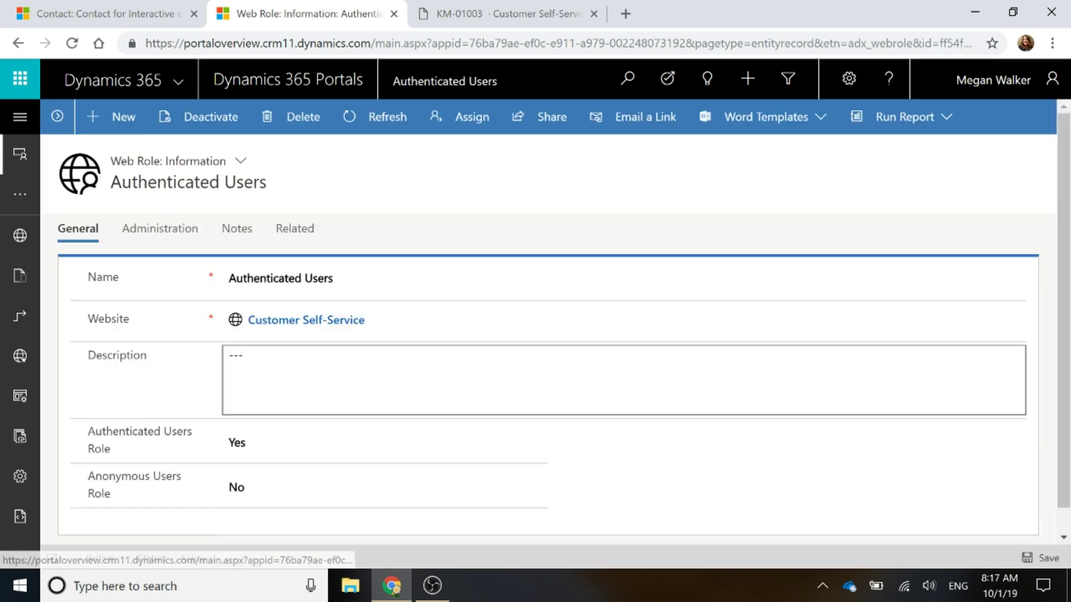
scroll(815, 422, "down", 1)
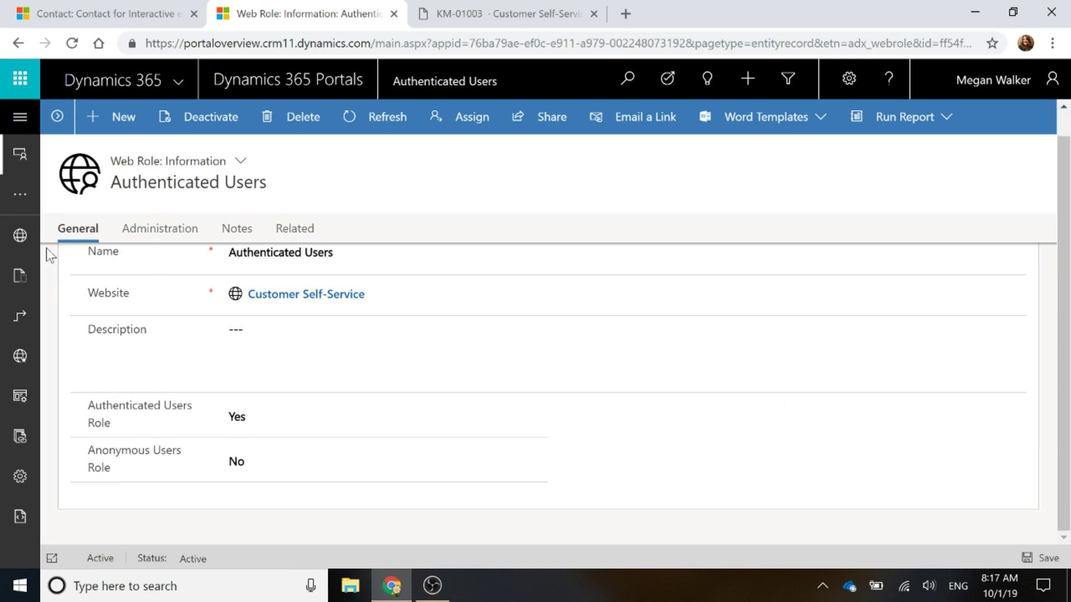
left_click(196, 234)
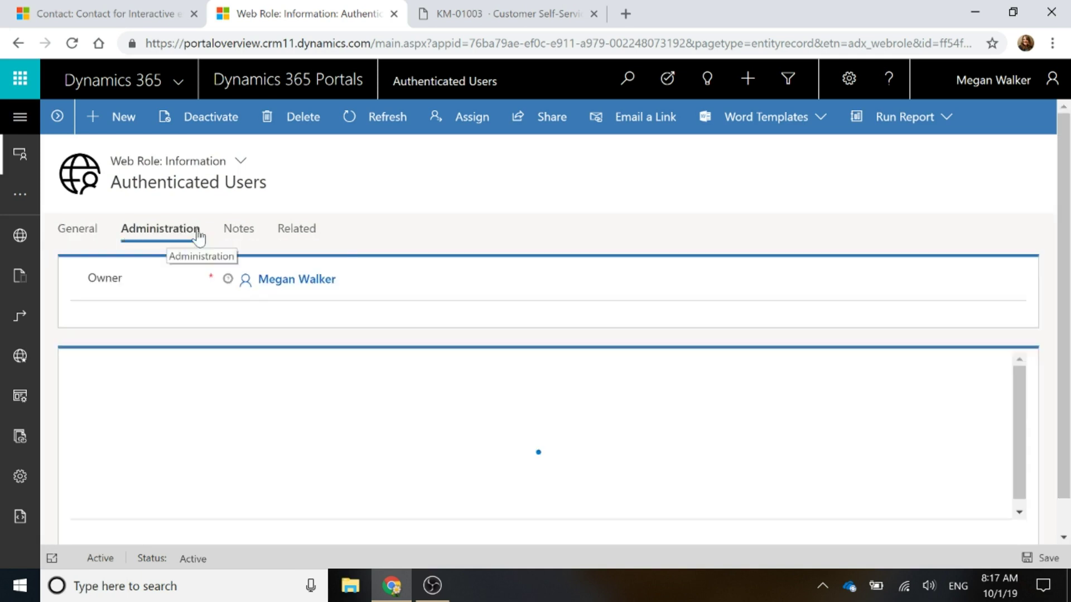
scroll(357, 332, "down", 2)
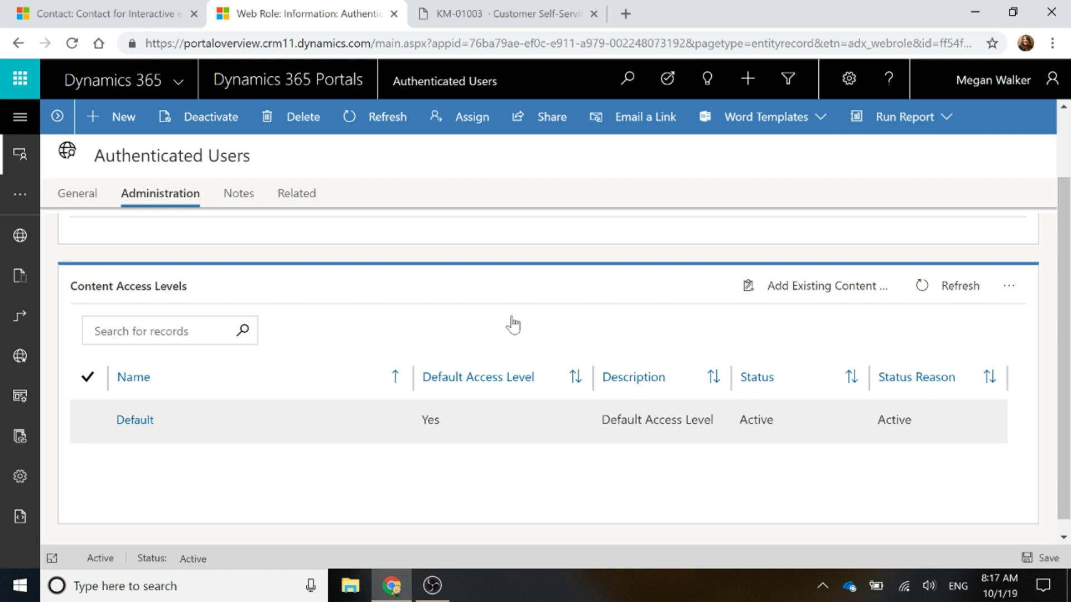
left_click(789, 282)
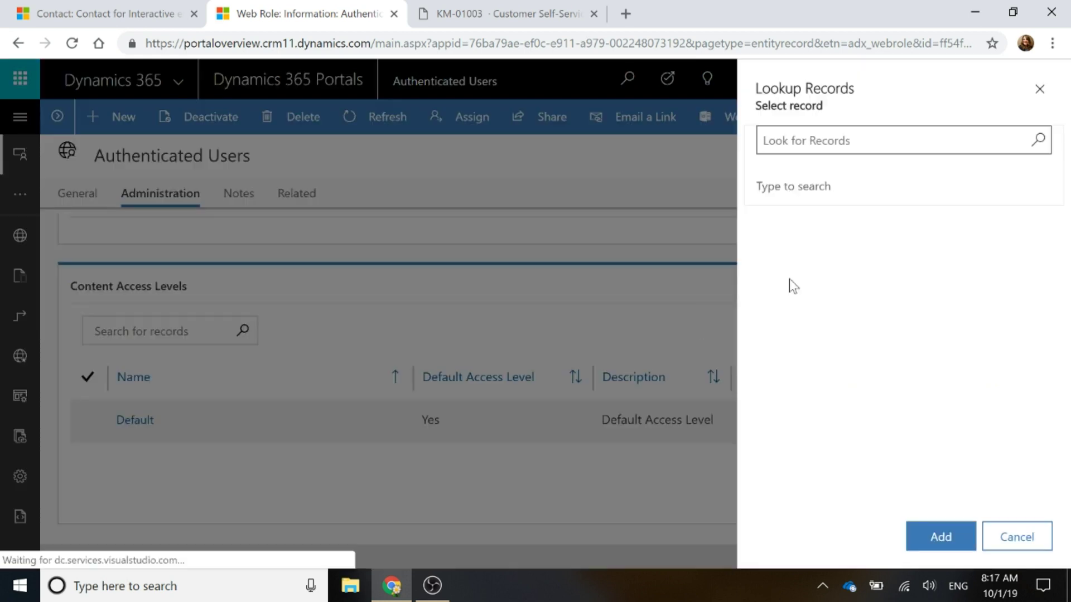
left_click(827, 289)
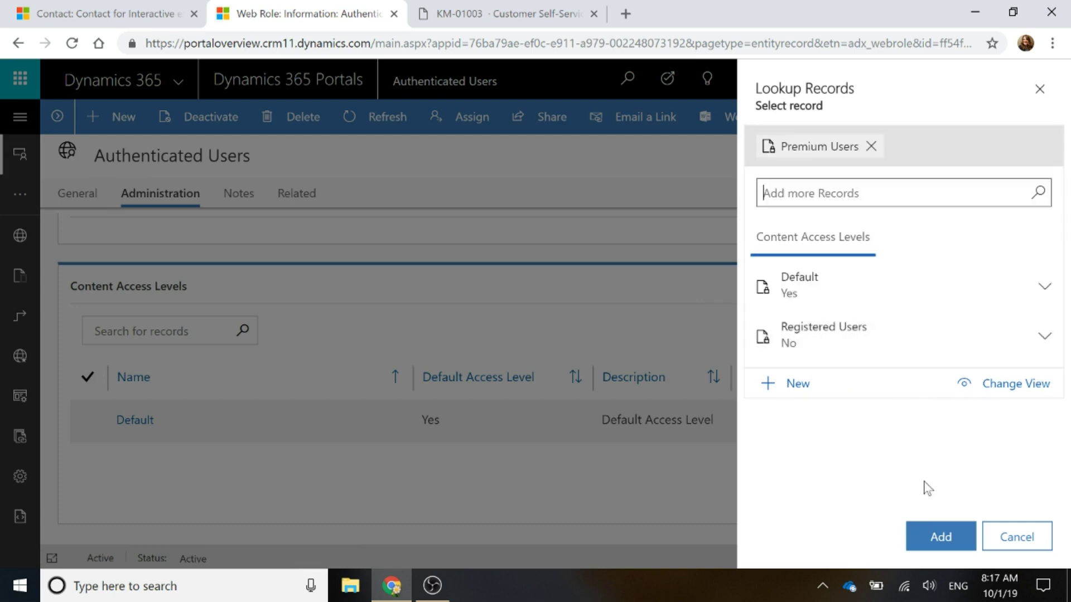
left_click(940, 537)
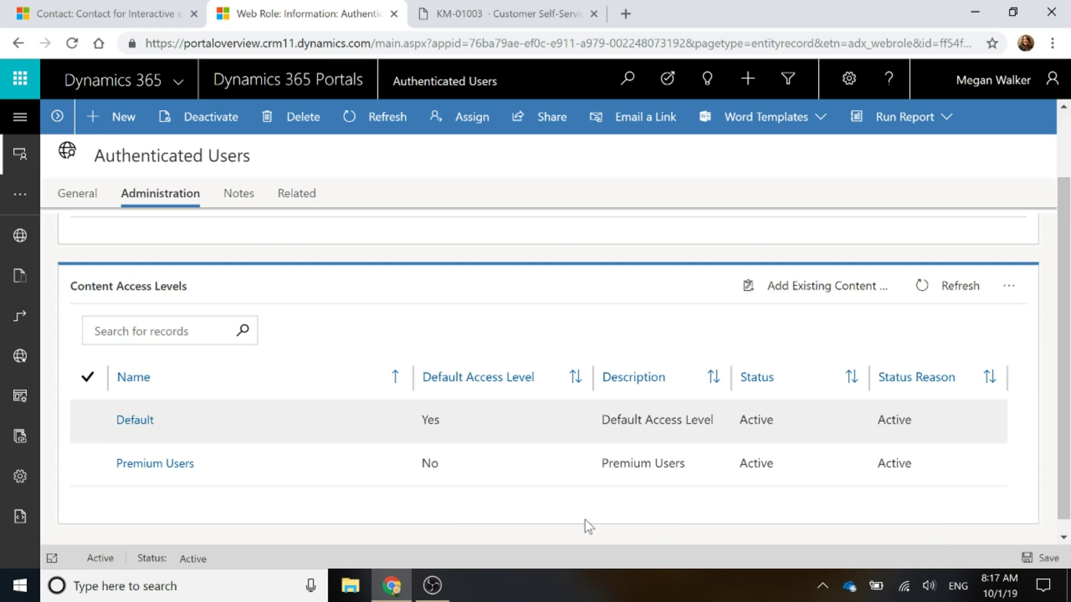